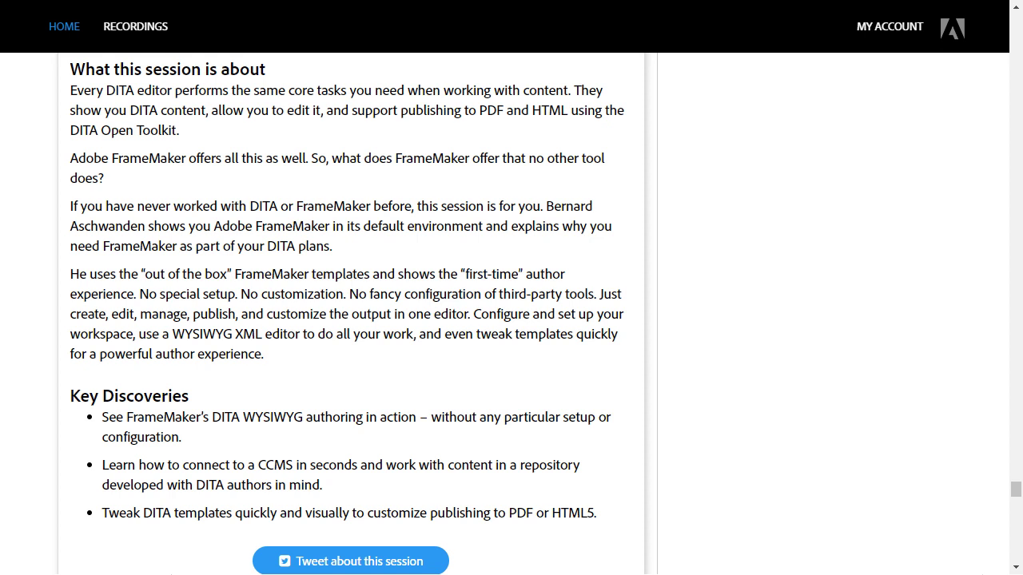
{"action": "scroll", "coordinate": [352, 320], "scroll_direction": "up", "scroll_amount": 15}
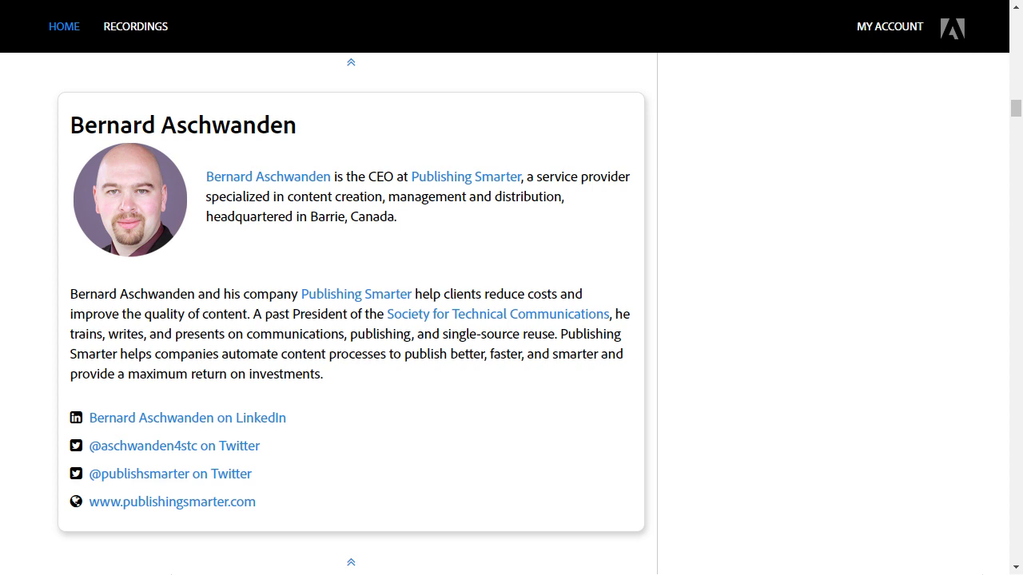
{"action": "scroll", "coordinate": [351, 319], "scroll_direction": "down", "scroll_amount": 15}
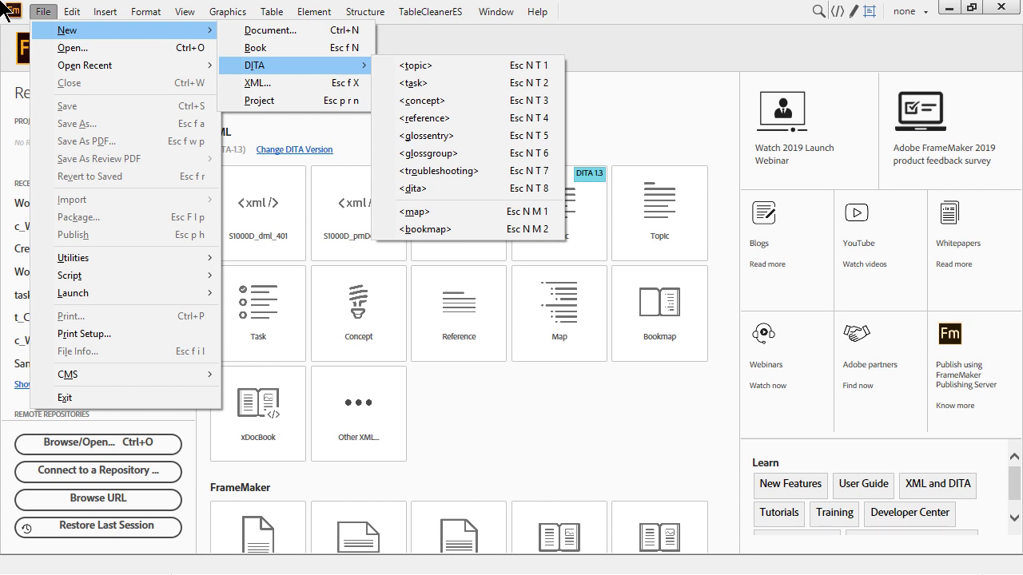
Step: Create a new DITA task document and switch to the XML/Structured workspace
{"action": "left_click", "coordinate": [440, 84]}
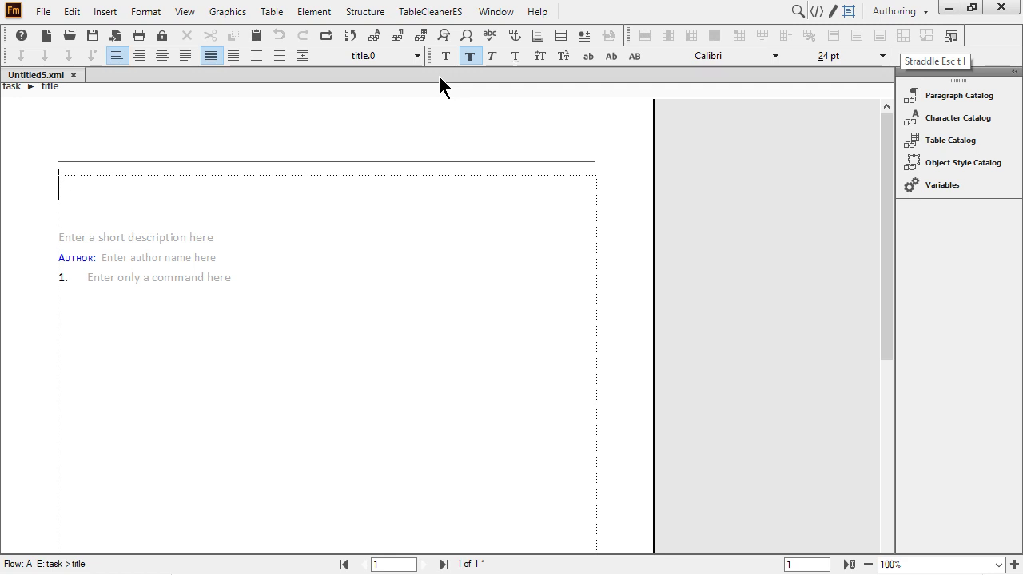
{"action": "left_click", "coordinate": [902, 13]}
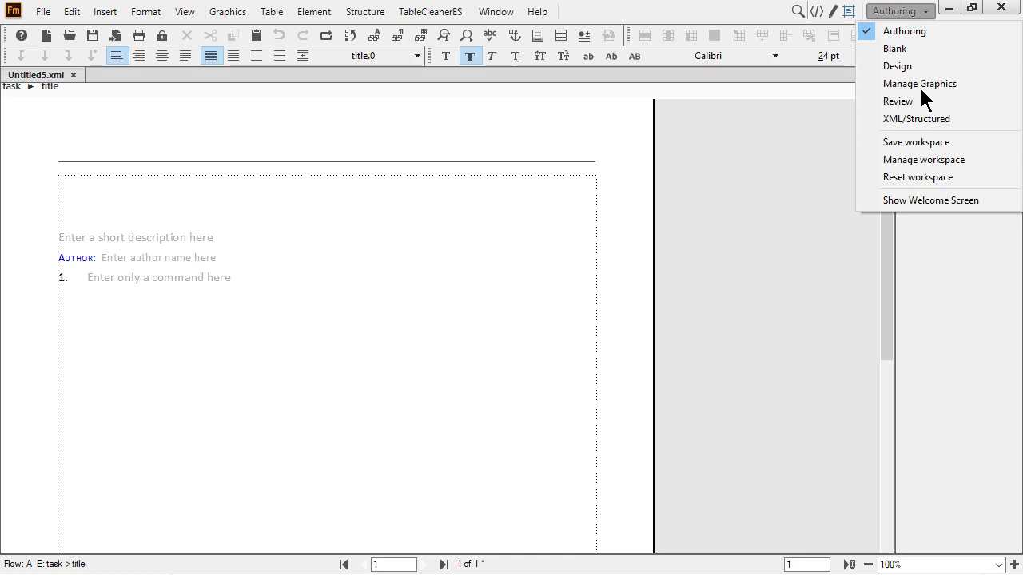
{"action": "left_click", "coordinate": [921, 120]}
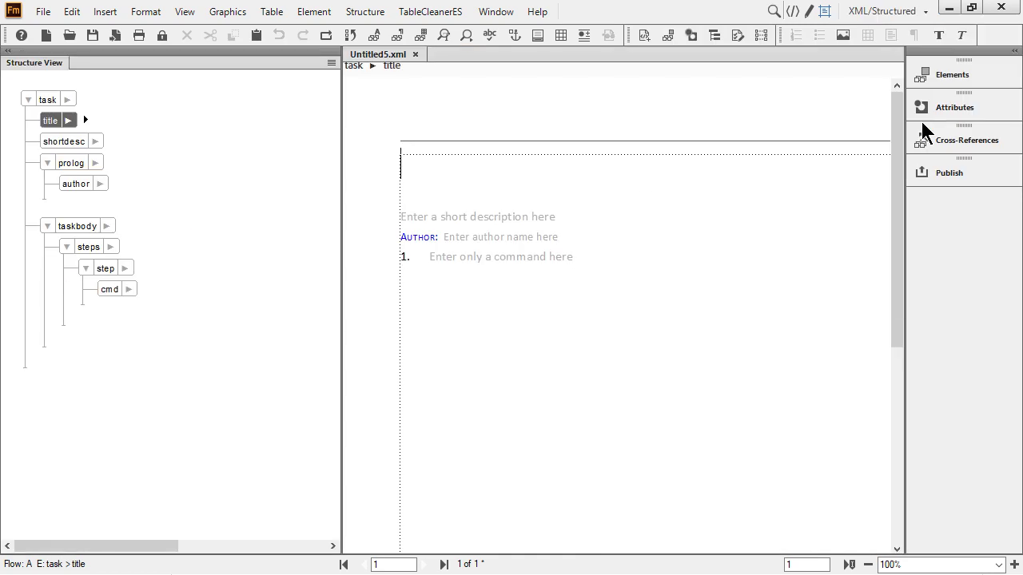
Step: Switch to the Blank workspace and open the Structure View and Element Catalog pods
{"action": "left_click", "coordinate": [863, 12]}
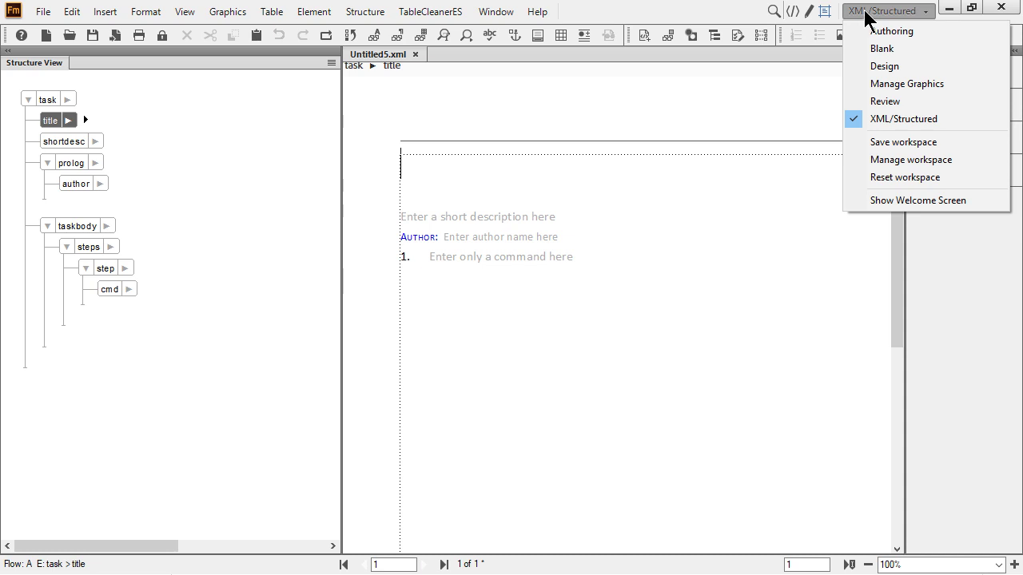
{"action": "left_click", "coordinate": [895, 49]}
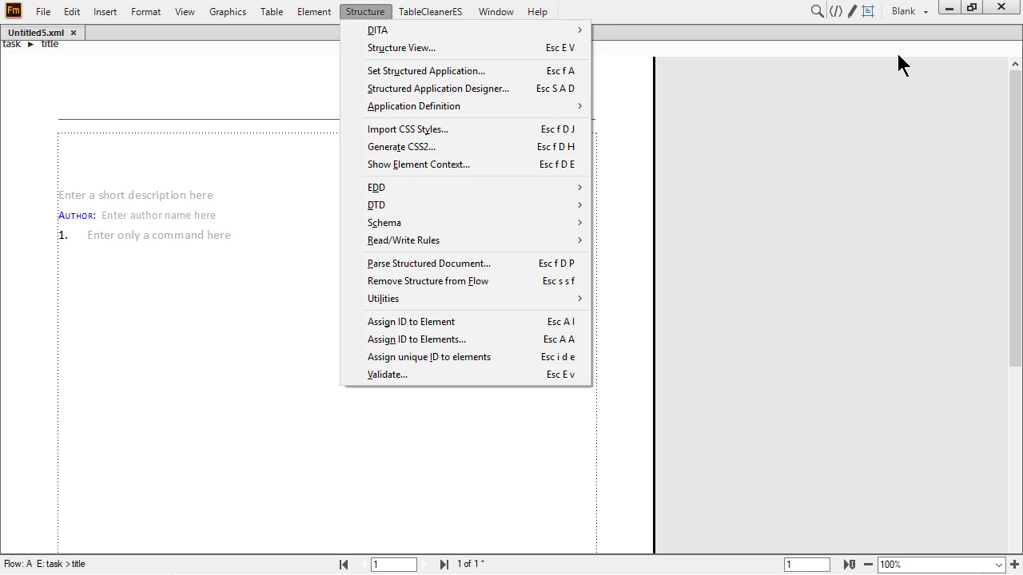
{"action": "left_click", "coordinate": [399, 48]}
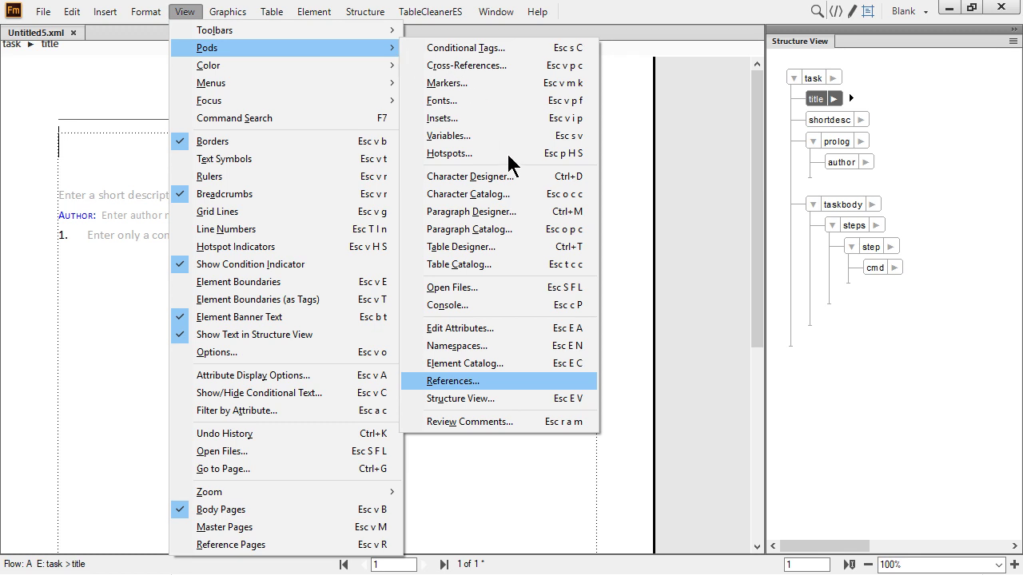
{"action": "left_click", "coordinate": [536, 373]}
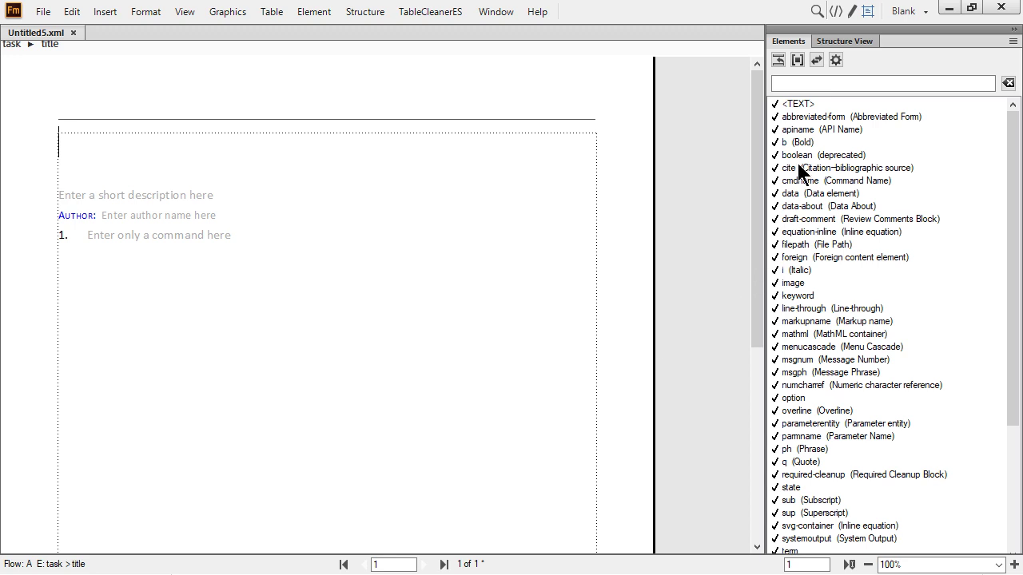
Step: Use Command Search with "attribute" to find and show the element Attributes pod
{"action": "left_click", "coordinate": [817, 11]}
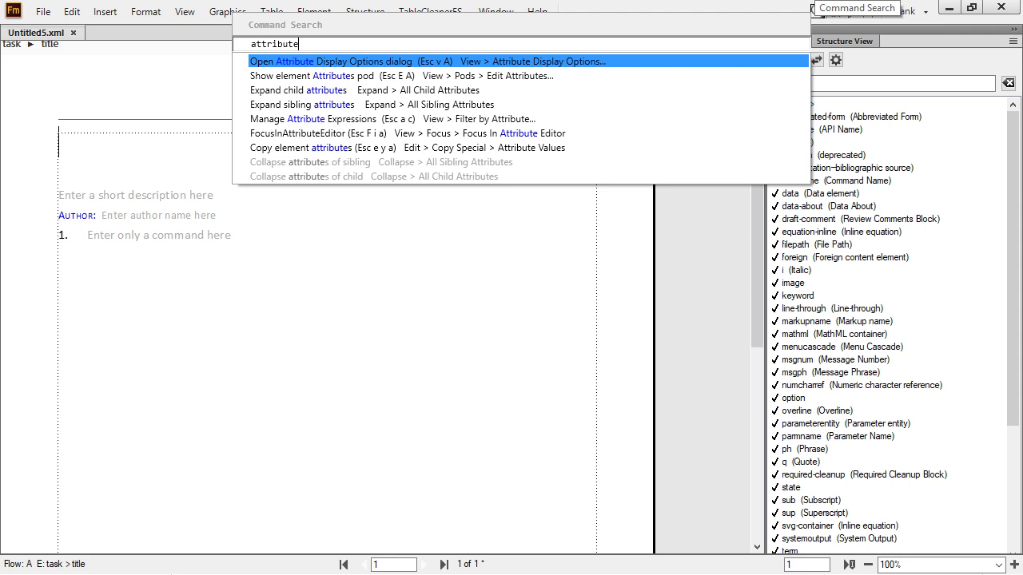
{"action": "key", "text": "Down"}
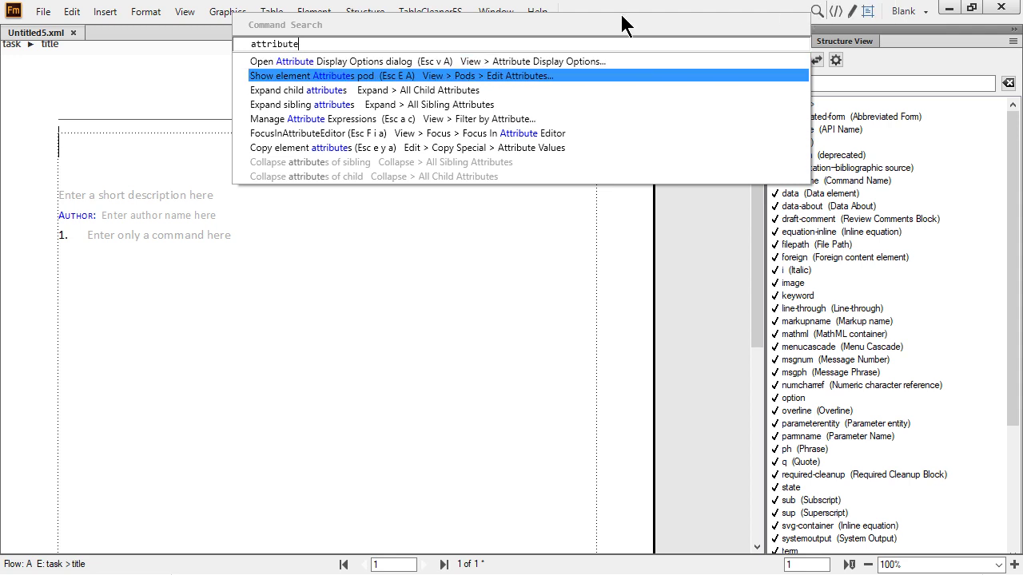
{"action": "left_click", "coordinate": [303, 76]}
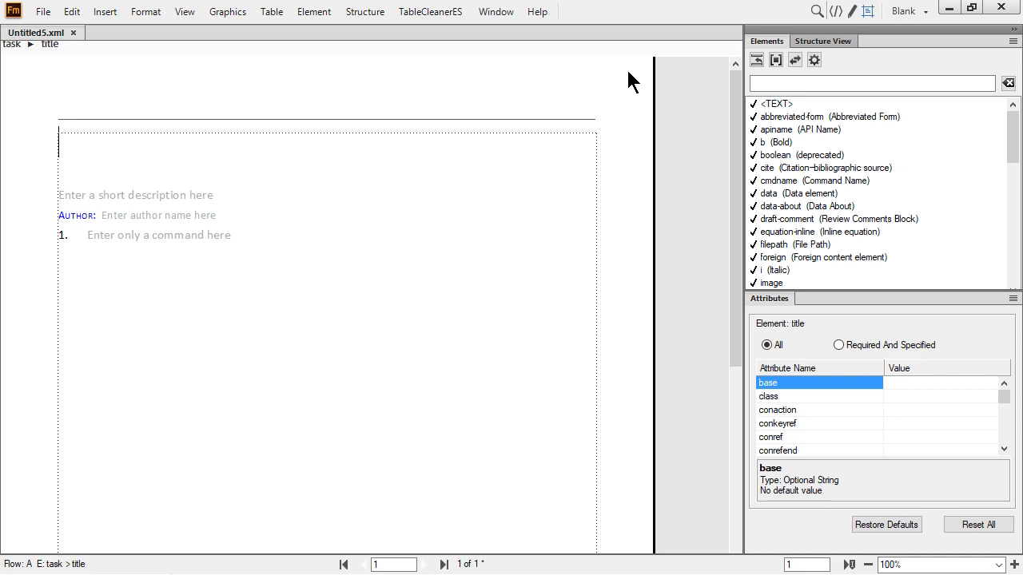
Step: Undock the Structure View and Elements pods and dock them as two adjacent columns to the left of the document, Structure View outermost
{"action": "left_click_drag", "start_coordinate": [837, 44], "coordinate": [383, 148]}
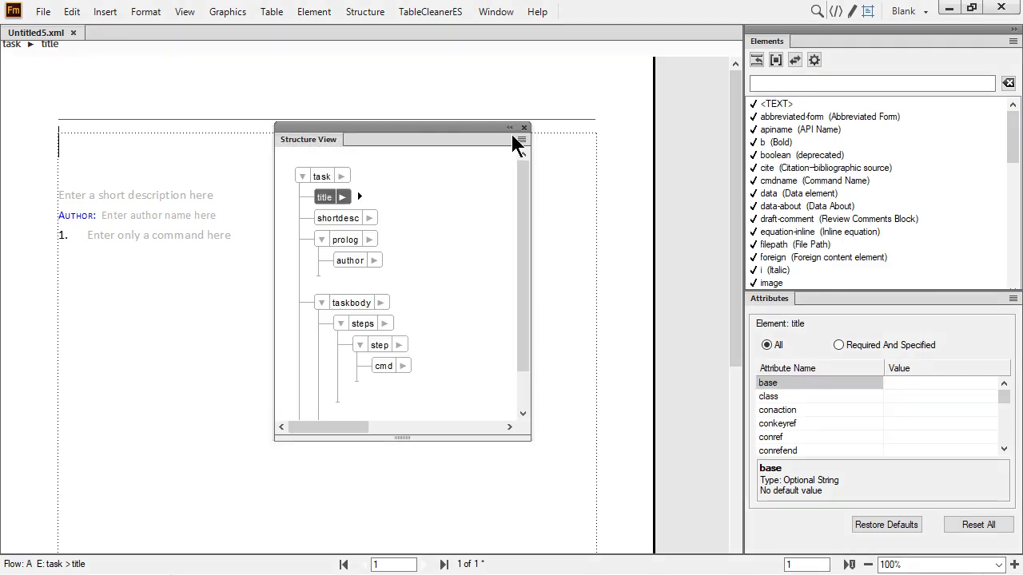
{"action": "left_click_drag", "start_coordinate": [765, 40], "coordinate": [649, 140]}
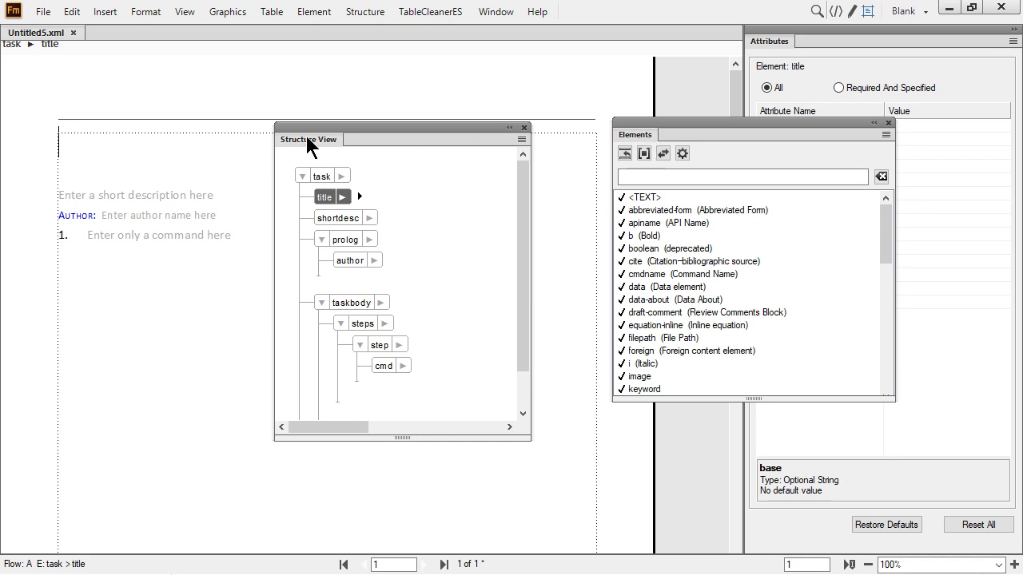
{"action": "left_click_drag", "start_coordinate": [300, 147], "coordinate": [5, 231]}
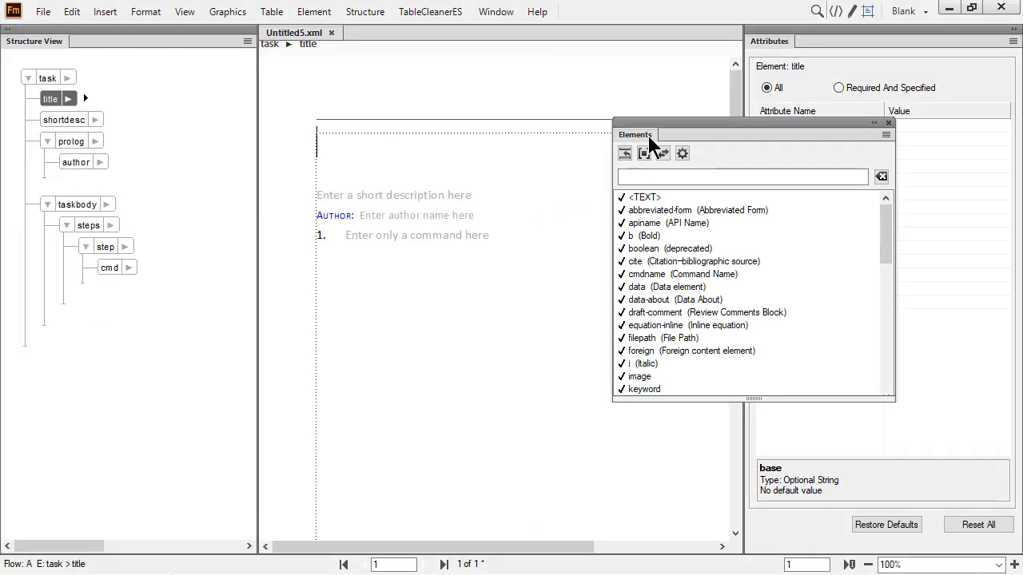
{"action": "left_click_drag", "start_coordinate": [647, 164], "coordinate": [271, 229]}
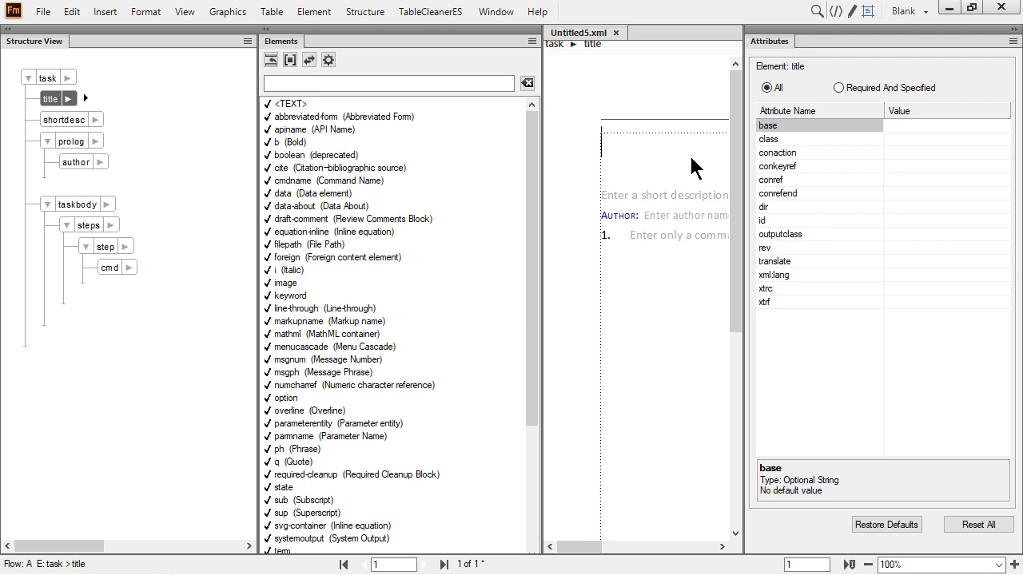
Step: Dock the Attributes pod beneath the Structure View and narrow the Elements pod to give the document more room
{"action": "left_click_drag", "start_coordinate": [785, 44], "coordinate": [52, 539]}
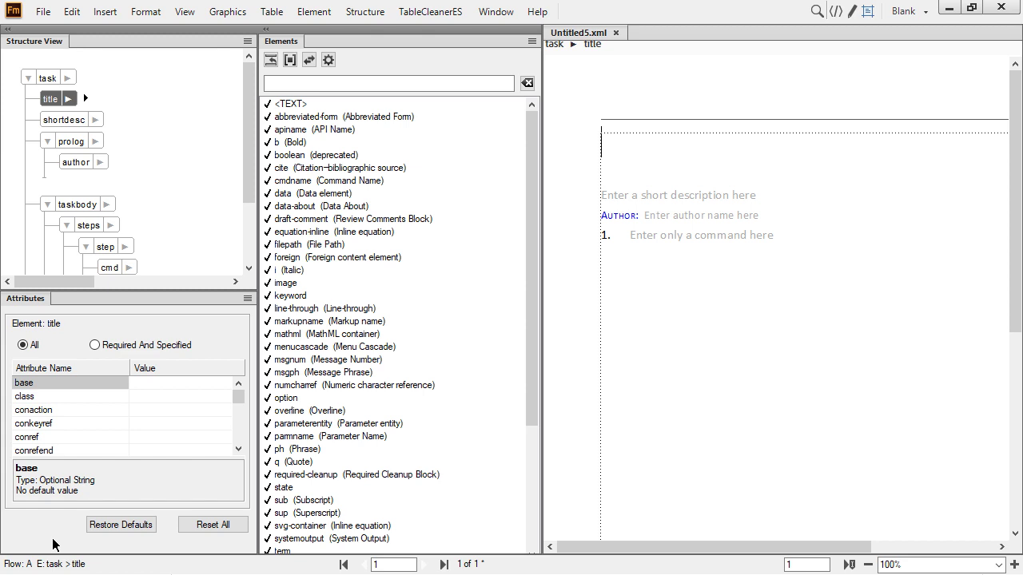
{"action": "left_click_drag", "start_coordinate": [544, 178], "coordinate": [389, 180]}
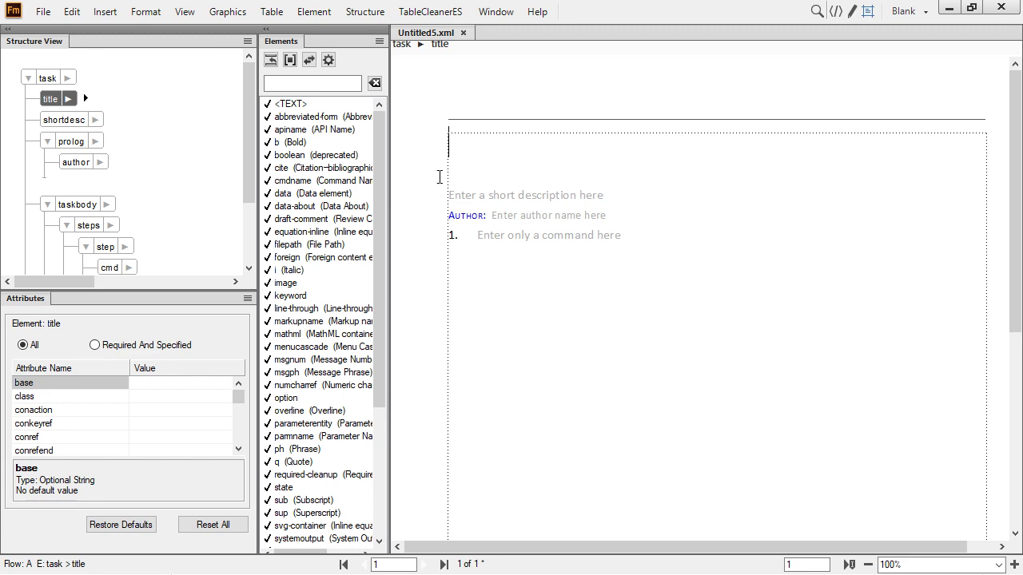
Step: Enter the title "Create a task", author name, and short description "These are core to what a user does, so take the time to make them make sense!"
{"action": "type", "text": "Create a task"}
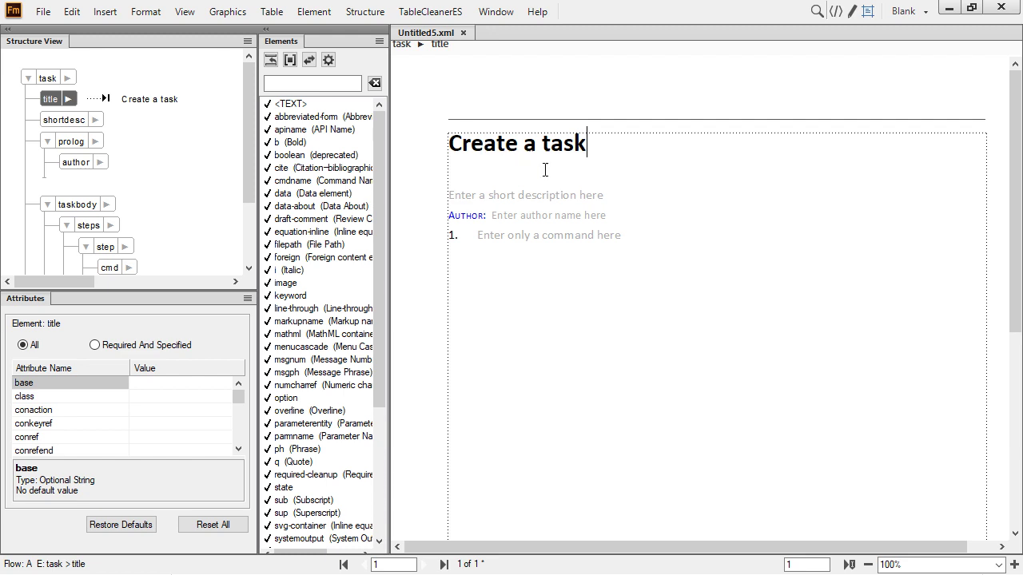
{"action": "left_click", "coordinate": [551, 196]}
{"action": "type", "text": "These are core to what a user does, so take the time to make them make sense!"}
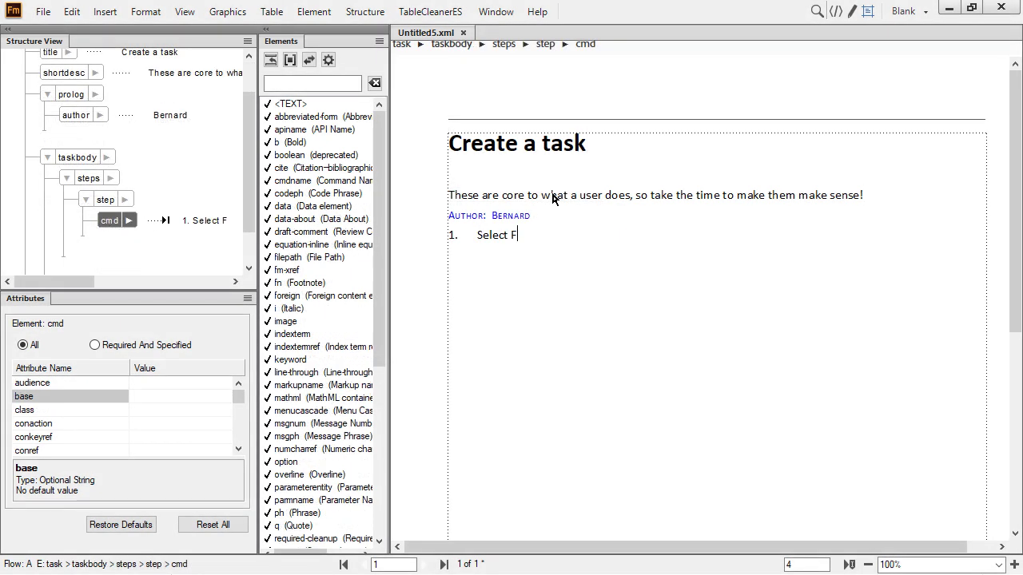
Step: Complete the first step's command as "Select File, New, DITA, Task" and collapse the step and prolog elements in the structure tree
{"action": "type", "text": "ile, New, DITA, Task"}
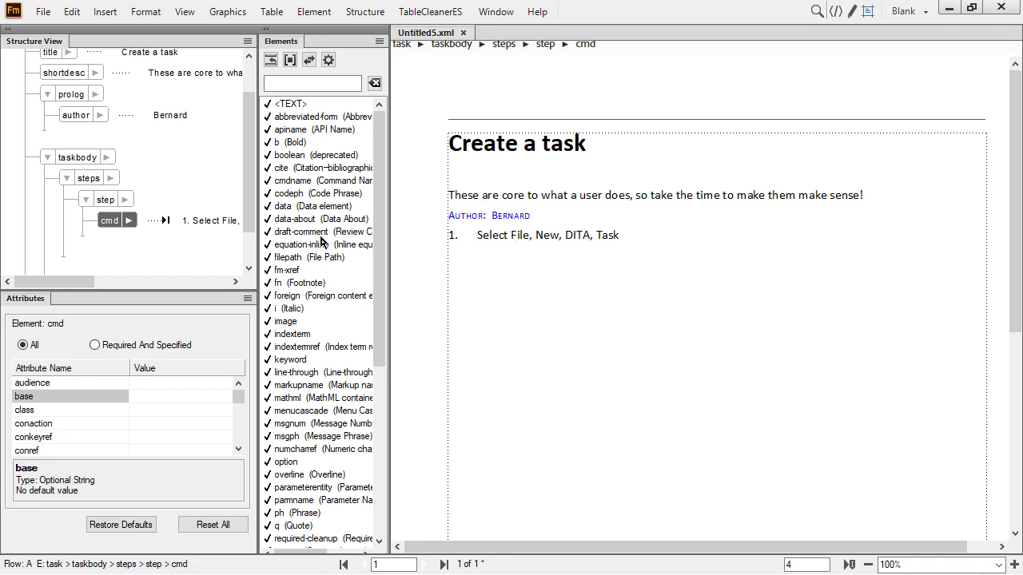
{"action": "left_click", "coordinate": [86, 201]}
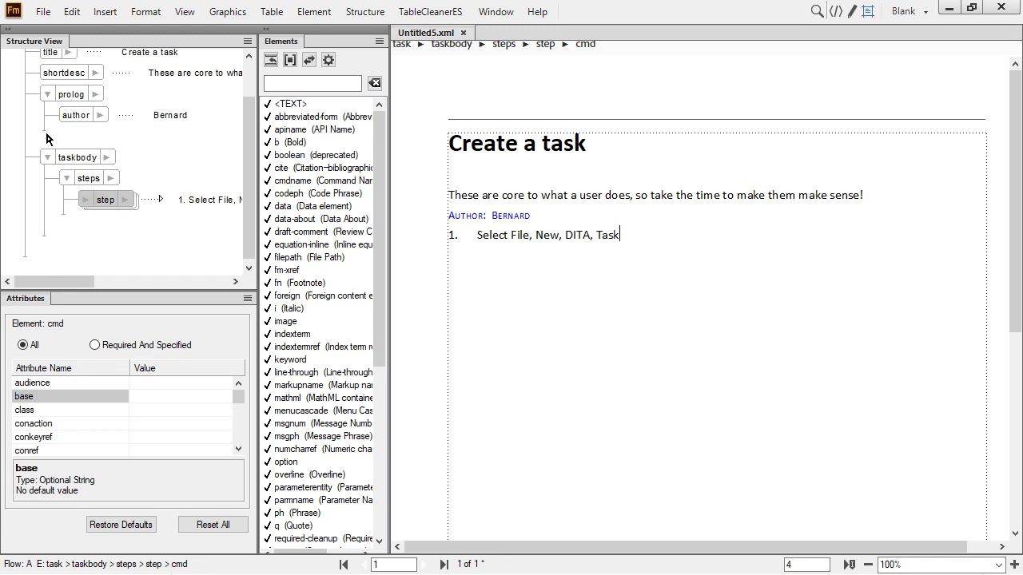
{"action": "left_click", "coordinate": [46, 93]}
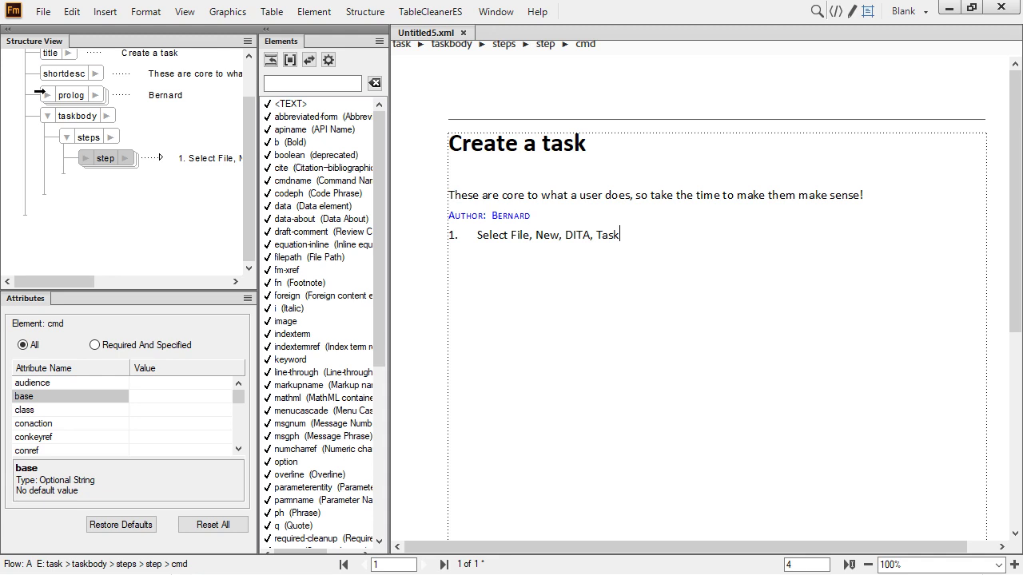
Step: Insert a second step element after the first one in steps, with the command text "Add content as required"
{"action": "left_click", "coordinate": [75, 168]}
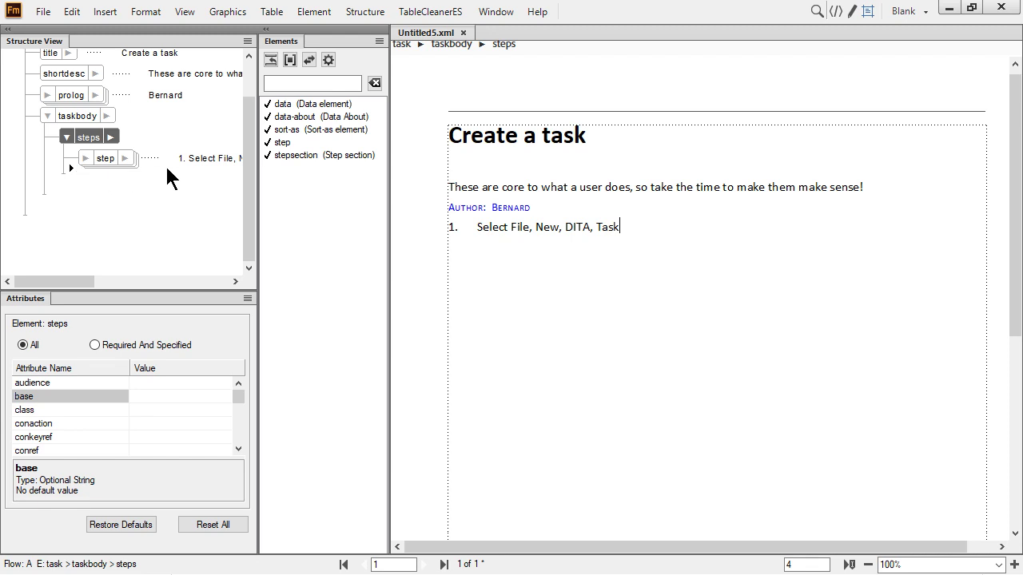
{"action": "double_click", "coordinate": [291, 144]}
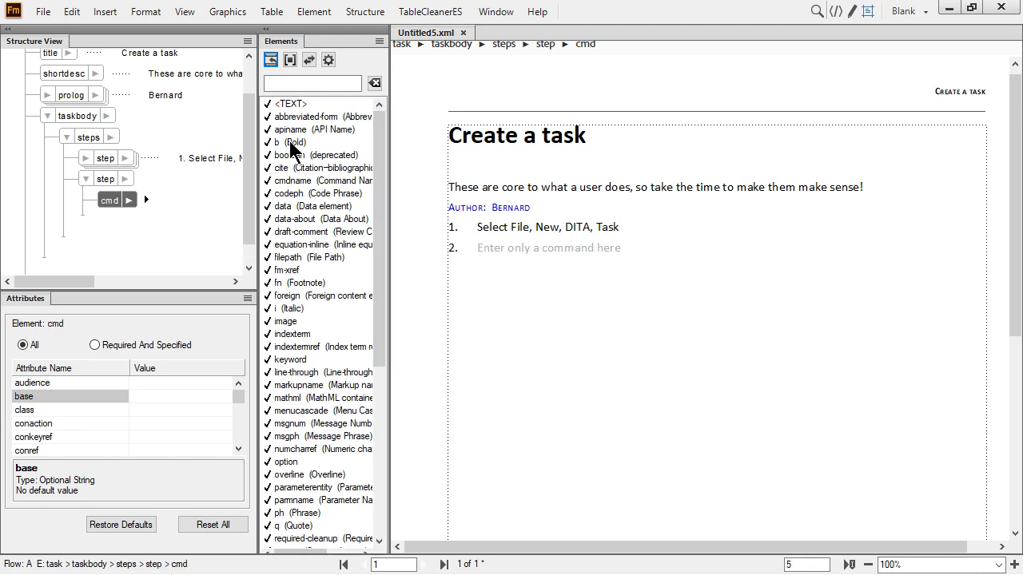
{"action": "type", "text": "Add content as required"}
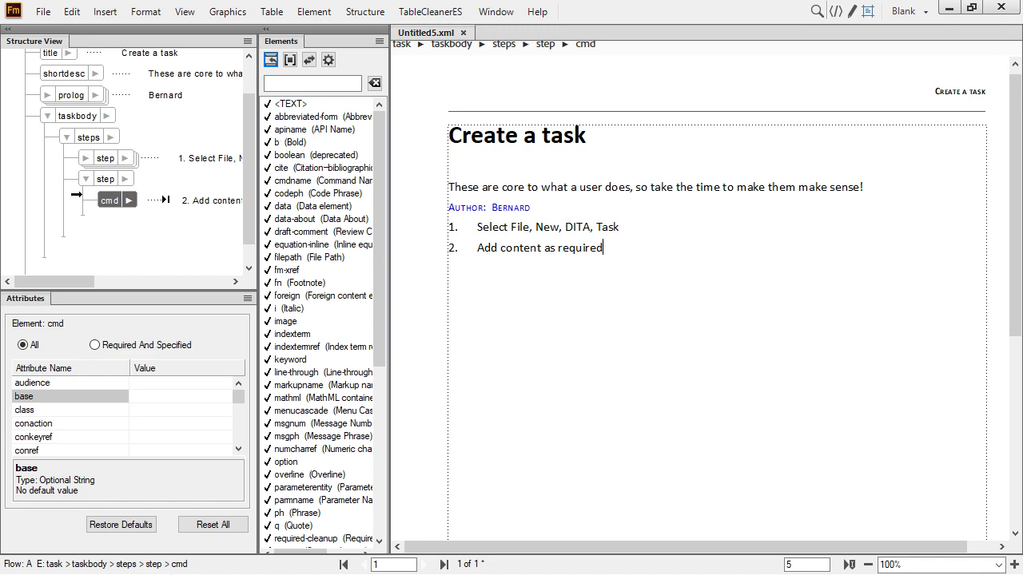
{"action": "left_click", "coordinate": [70, 230]}
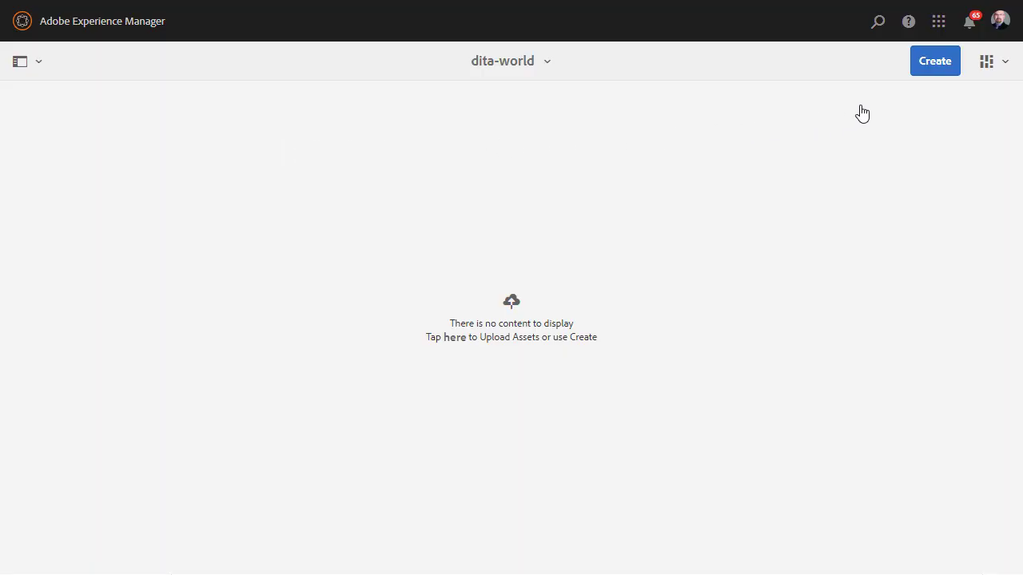
Step: Switch to Adobe Experience Manager and create a DITA topic in the dita-world folder from the Task template, titled "Create a task (via AEM)"
{"action": "left_click", "coordinate": [933, 64]}
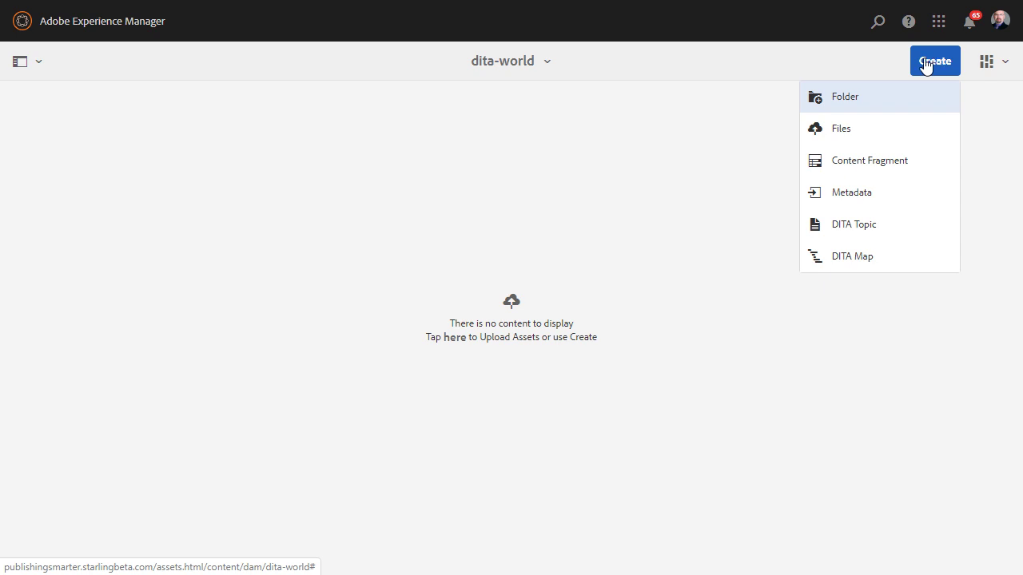
{"action": "left_click", "coordinate": [860, 227]}
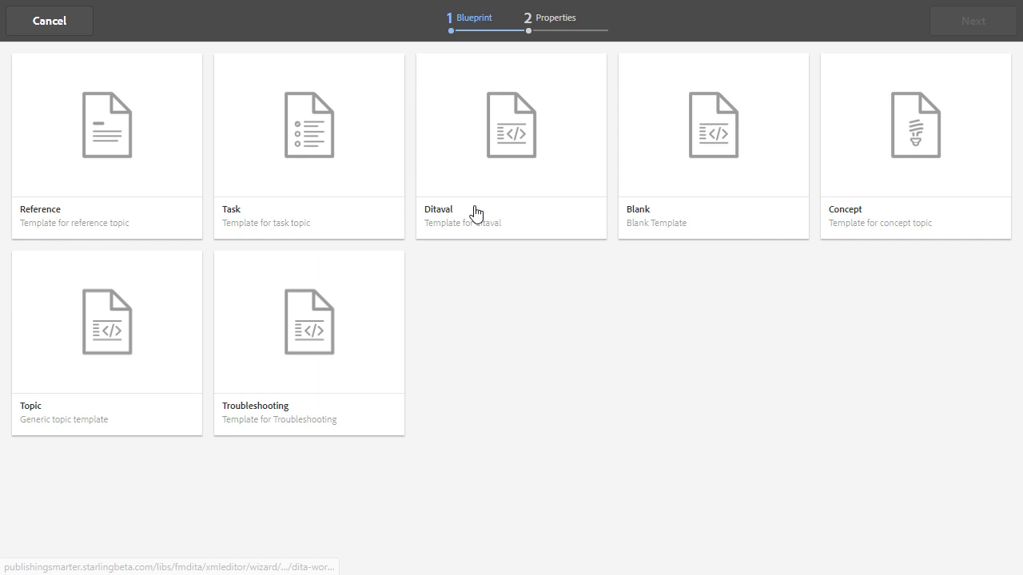
{"action": "left_click", "coordinate": [323, 157]}
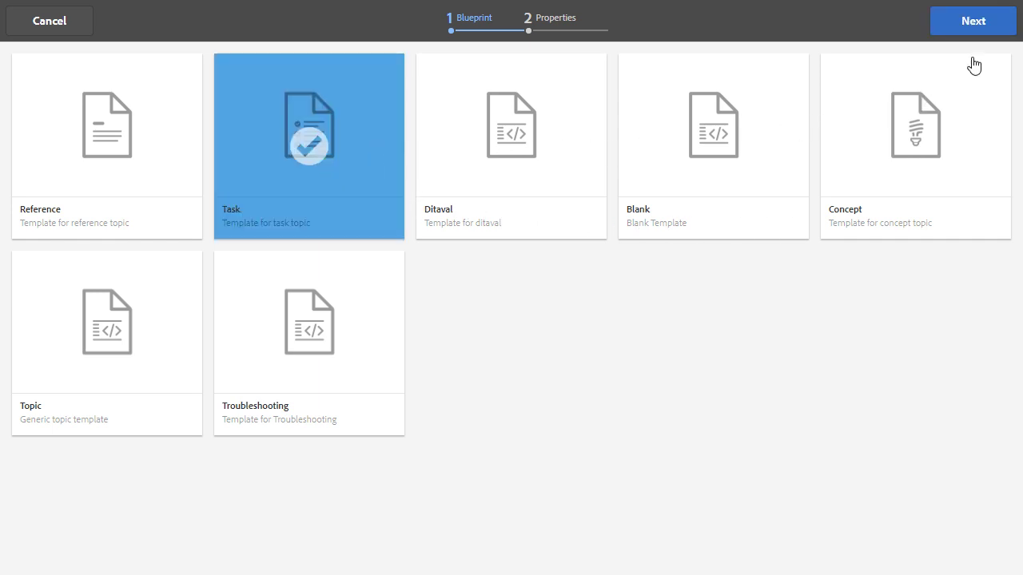
{"action": "left_click", "coordinate": [984, 32]}
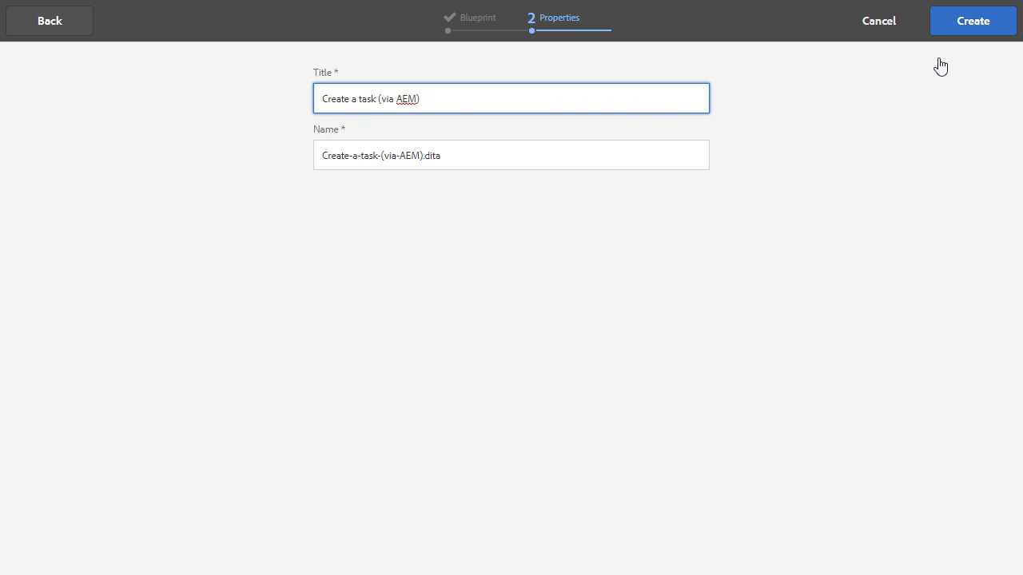
{"action": "left_click", "coordinate": [978, 30]}
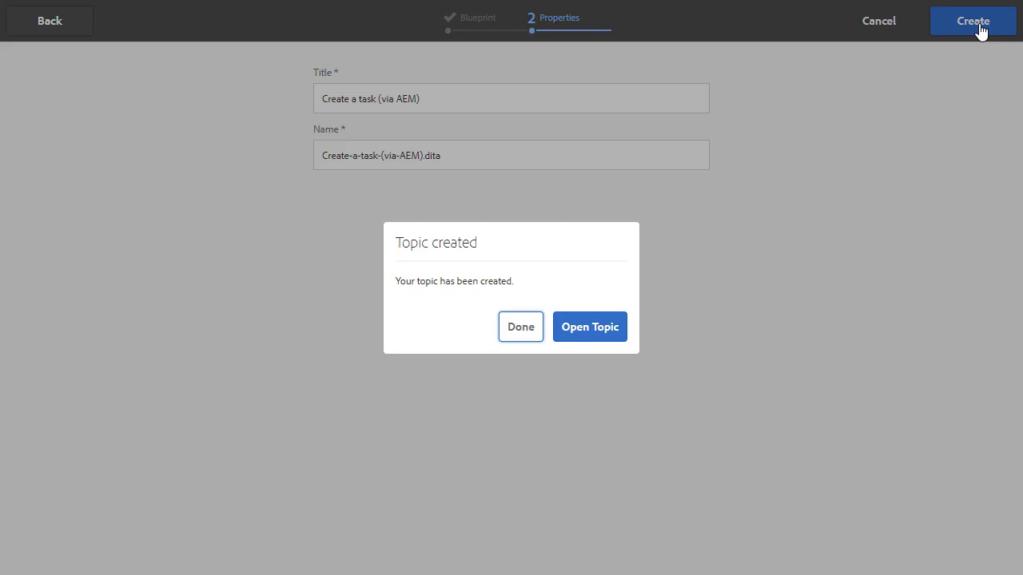
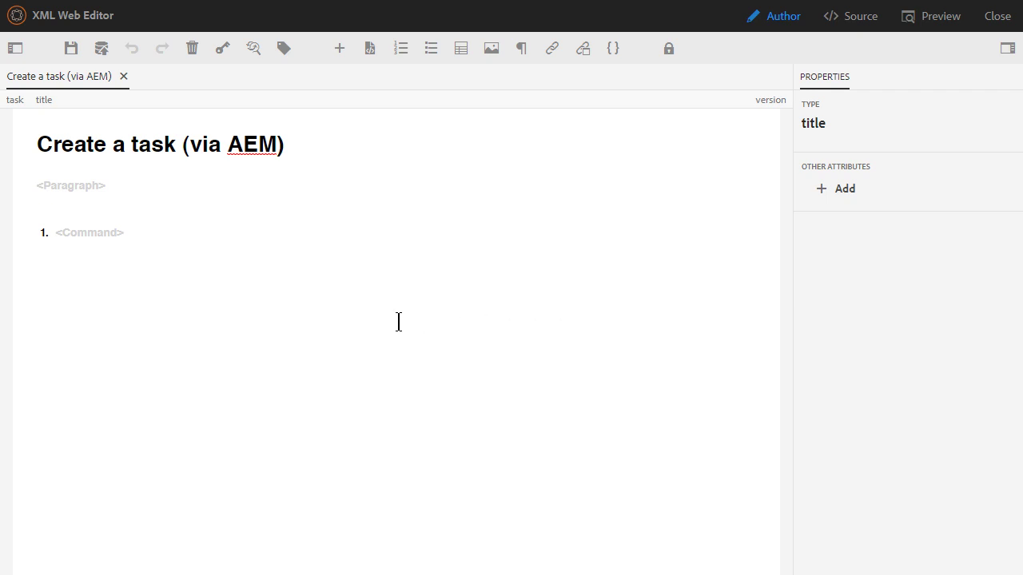
Step: Write the context paragraph "This paragraph is in the context, and currently no default shortdesc is used.", add three command steps, and display the element tags
{"action": "left_click", "coordinate": [80, 192]}
{"action": "type", "text": "This paragraph is in the context, and currently no default shortdesc is used."}
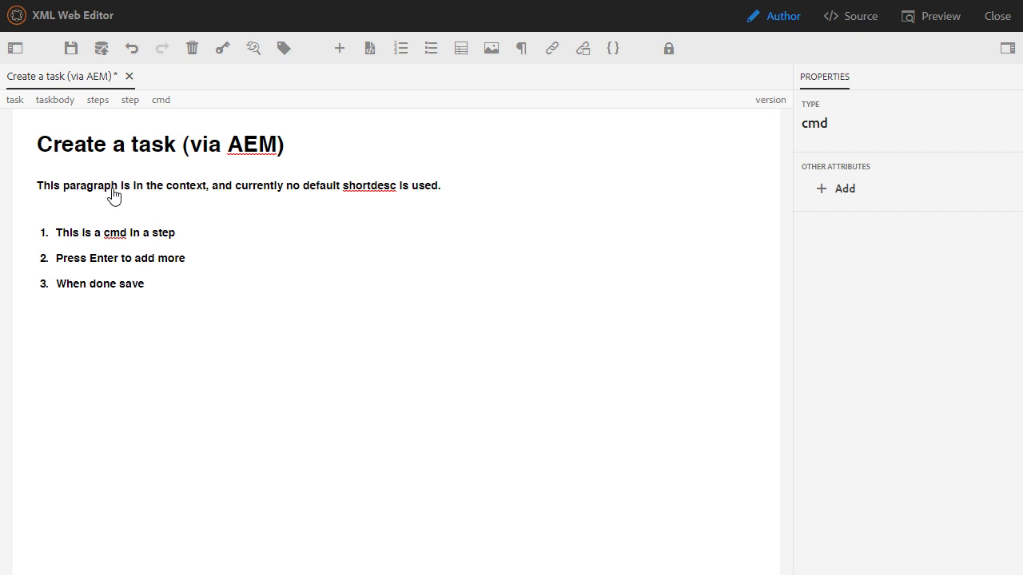
{"action": "left_click", "coordinate": [283, 51]}
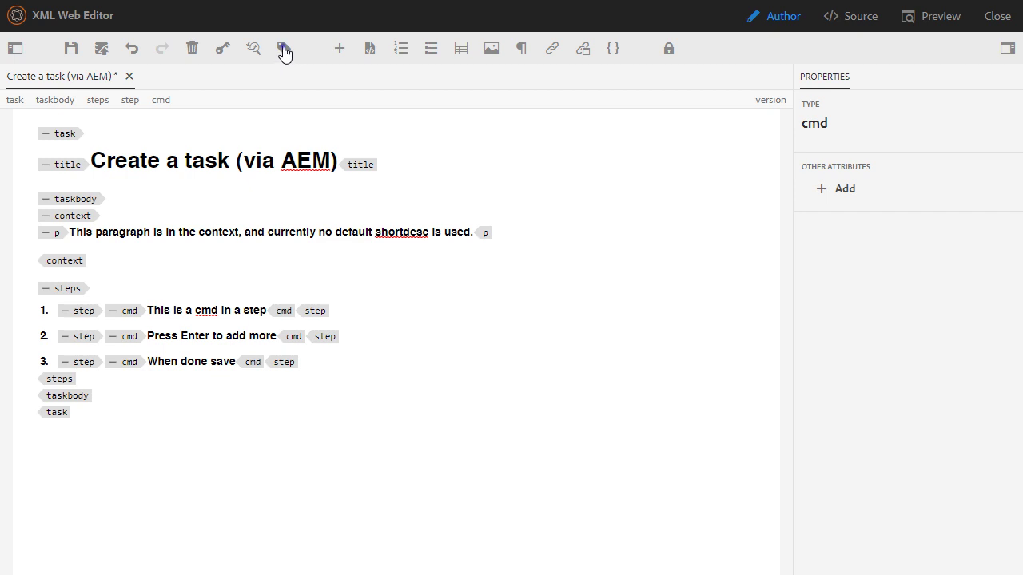
Step: Hide the element tags in the web editor, switch to FrameMaker, and display the task's element boundaries as tags
{"action": "left_click", "coordinate": [284, 52]}
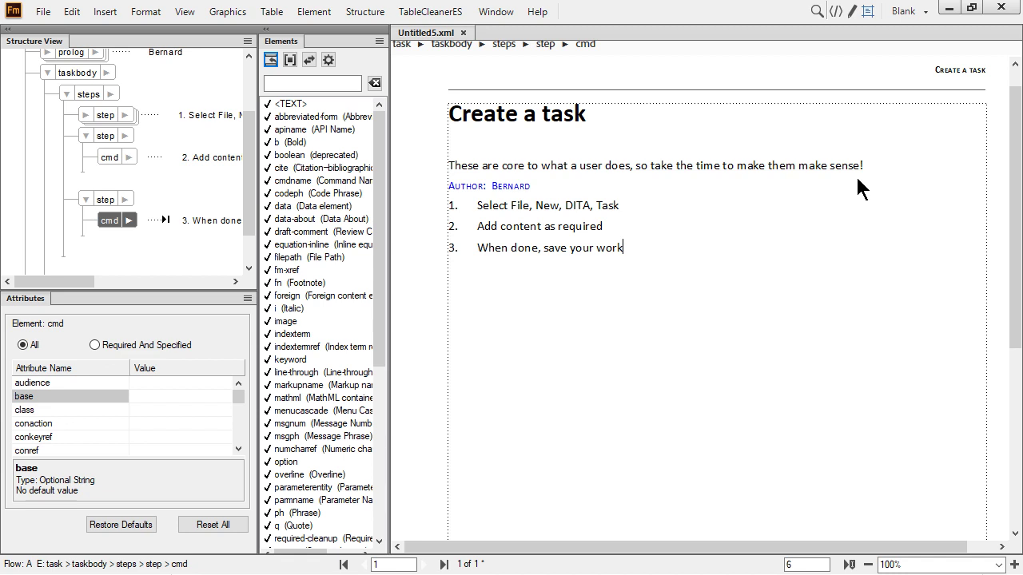
{"action": "left_click", "coordinate": [182, 14]}
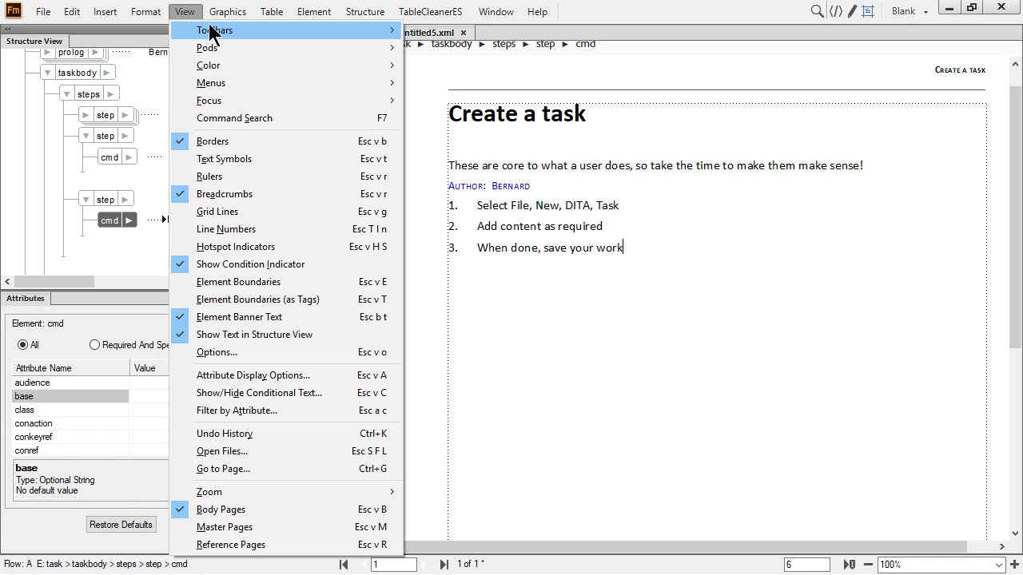
{"action": "left_click", "coordinate": [290, 297]}
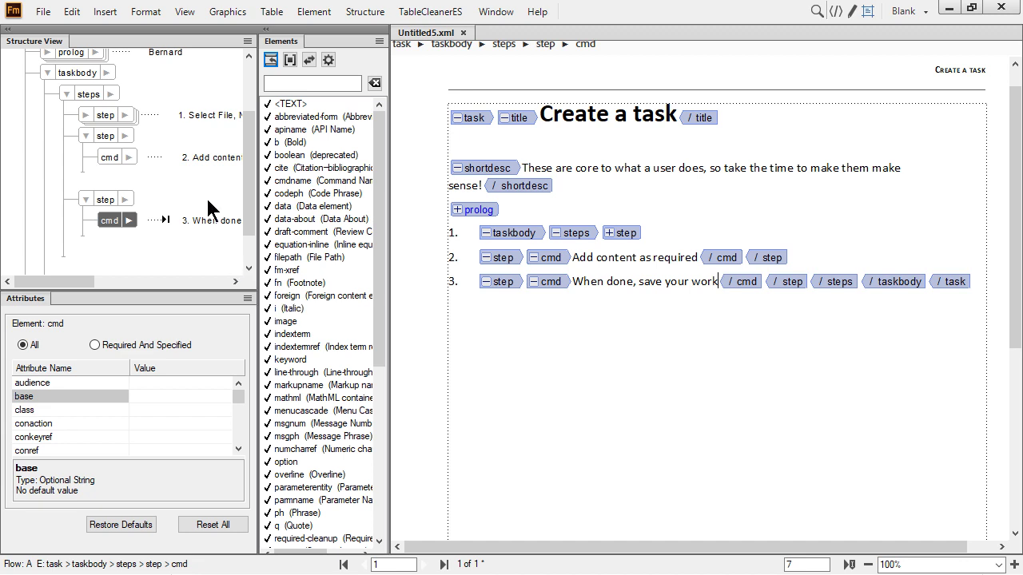
Step: Display the element boundaries as brackets instead of tags, and turn them off again
{"action": "left_click", "coordinate": [189, 13]}
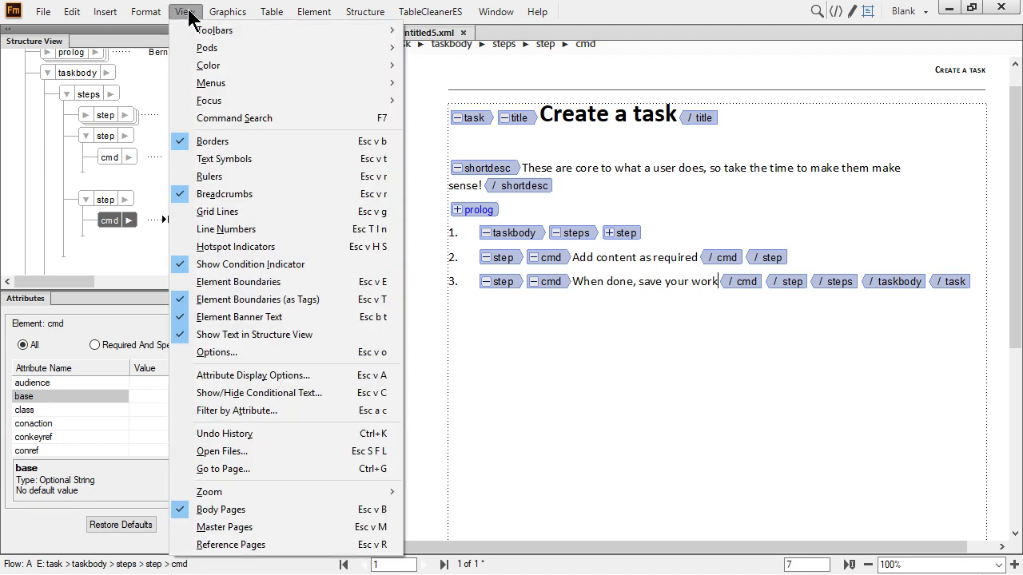
{"action": "left_click", "coordinate": [250, 283]}
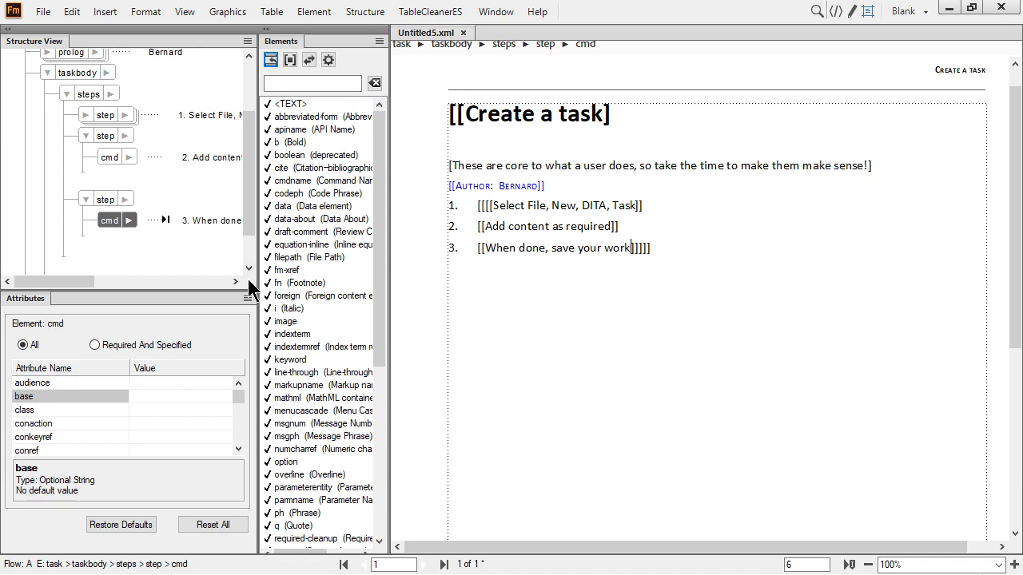
{"action": "left_click", "coordinate": [186, 12]}
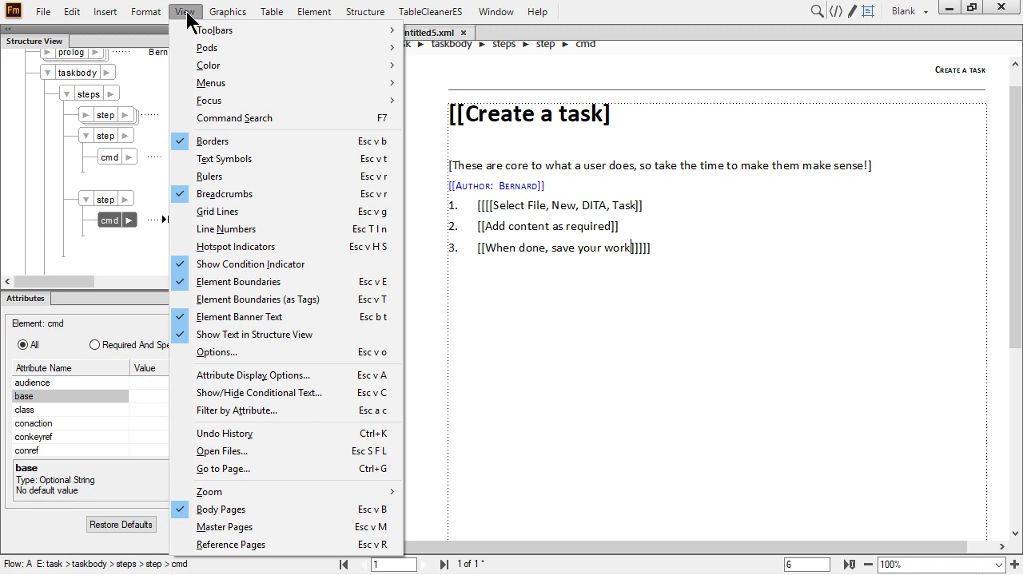
{"action": "left_click", "coordinate": [240, 281]}
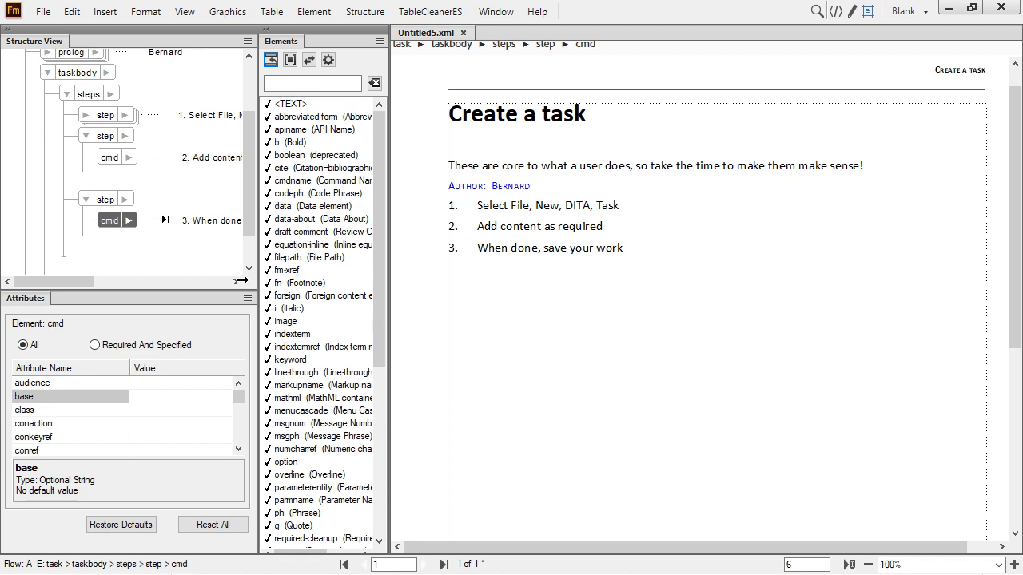
Step: Insert a step element between the first and second steps, with the command text "Select"
{"action": "left_click", "coordinate": [72, 126]}
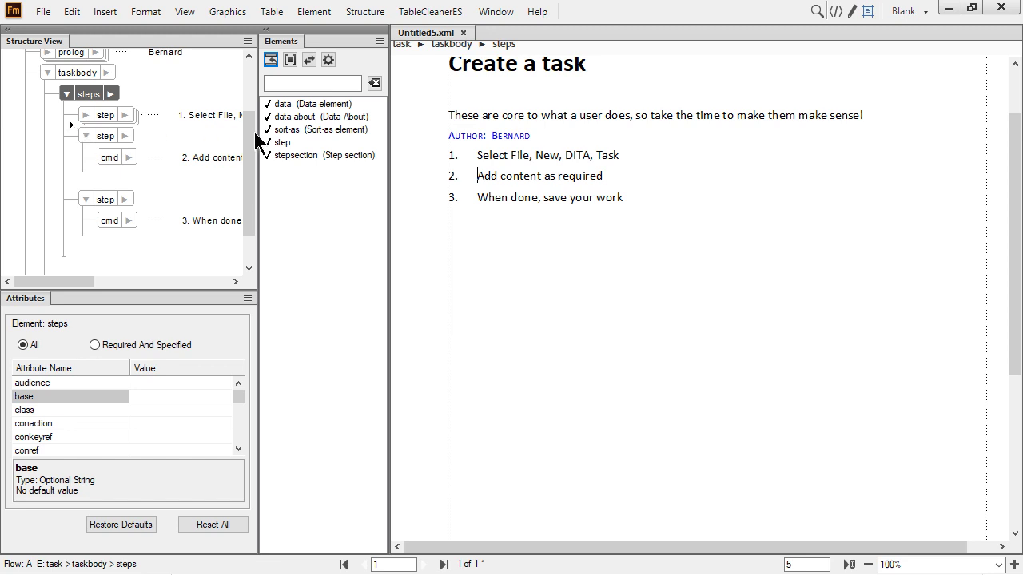
{"action": "double_click", "coordinate": [282, 143]}
{"action": "type", "text": "Select"}
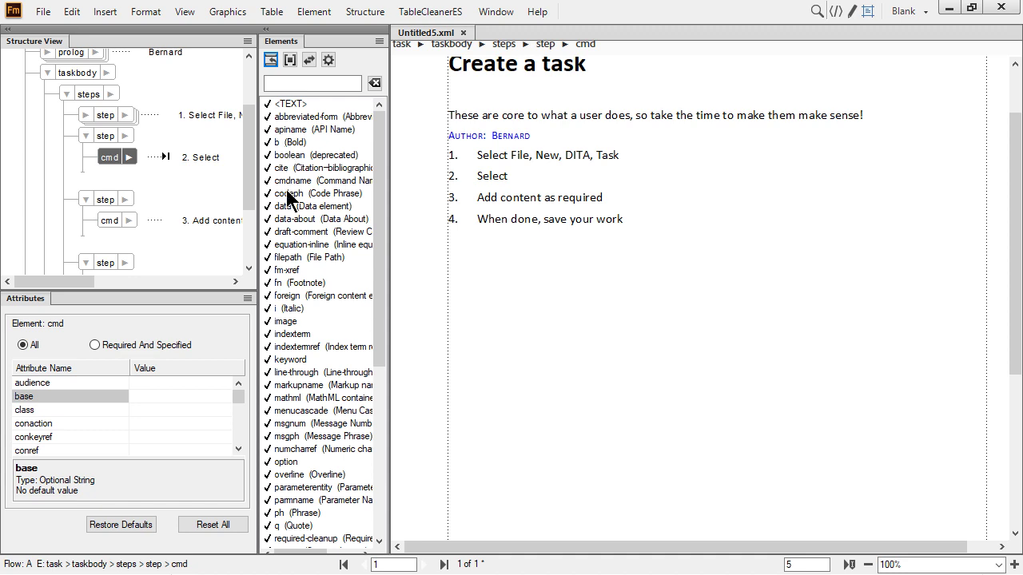
Step: Add a menucascade after "Select" in the new command, with four uicontrol elements reading File, New, DITA and Task
{"action": "double_click", "coordinate": [289, 411]}
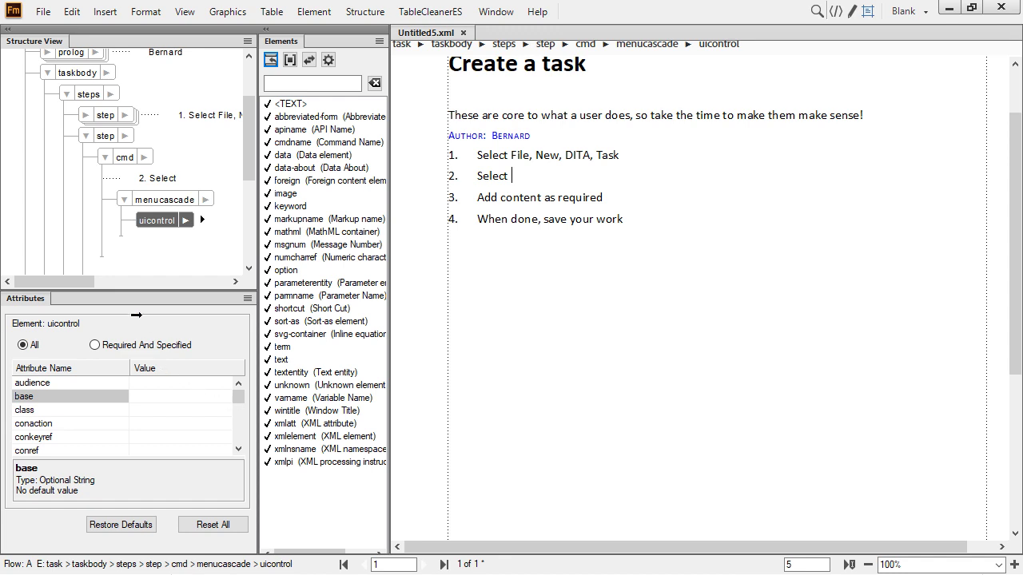
{"action": "left_click", "coordinate": [128, 230]}
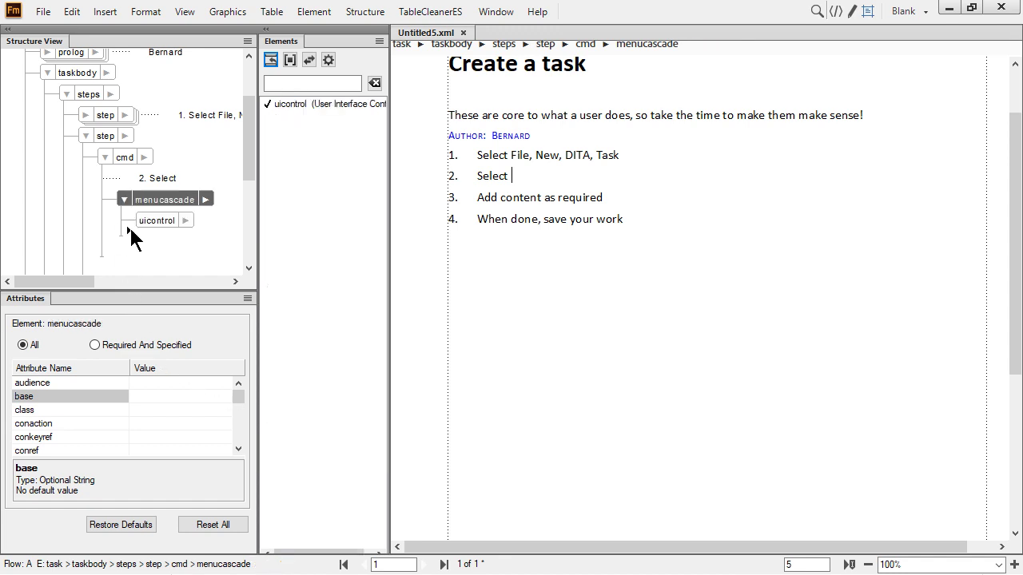
{"action": "double_click", "coordinate": [302, 105]}
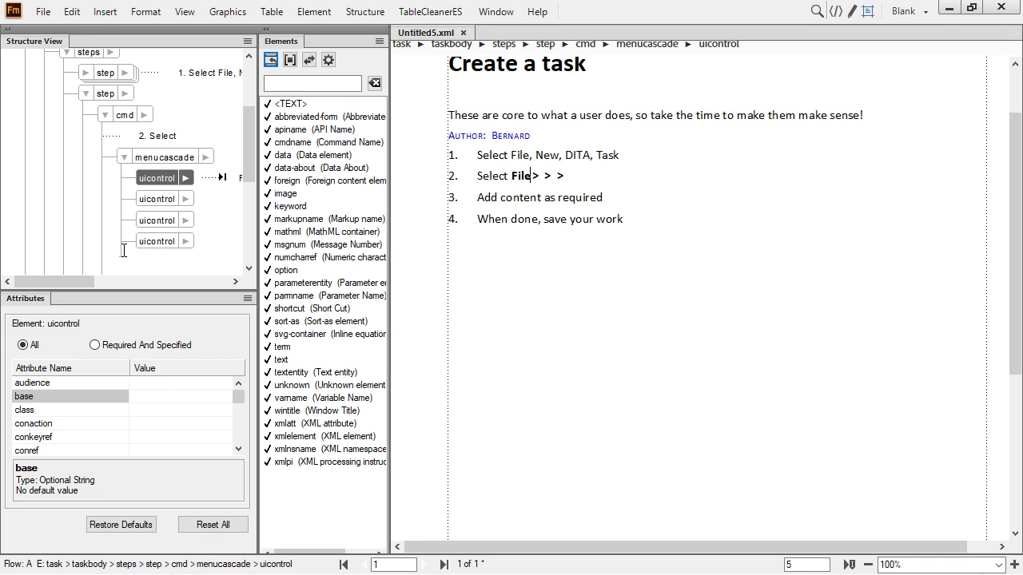
{"action": "left_click", "coordinate": [205, 200]}
{"action": "type", "text": "New"}
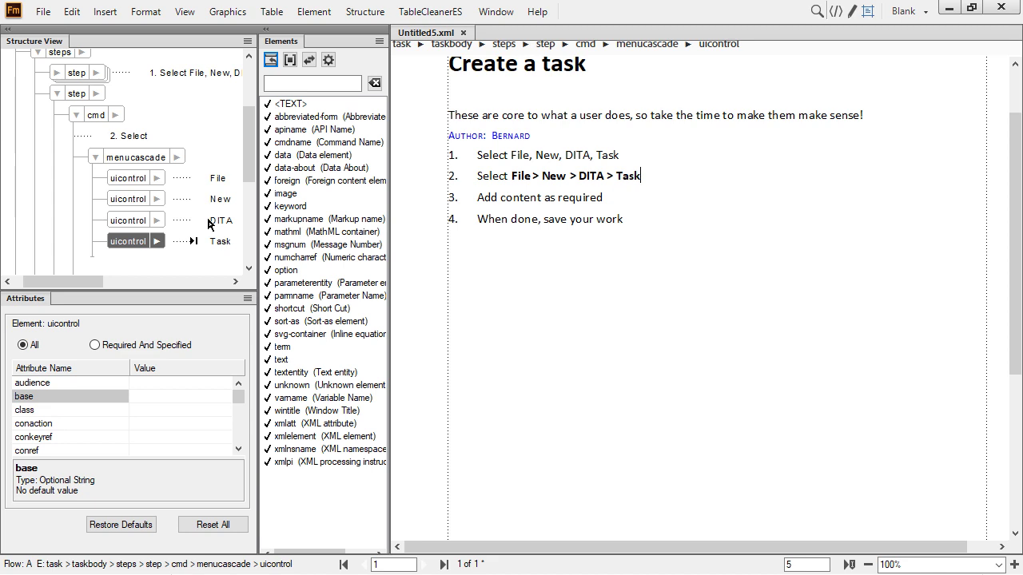
Step: Collapse the menucascade and the step elements in the structure tree, and select the first step
{"action": "left_click", "coordinate": [94, 158]}
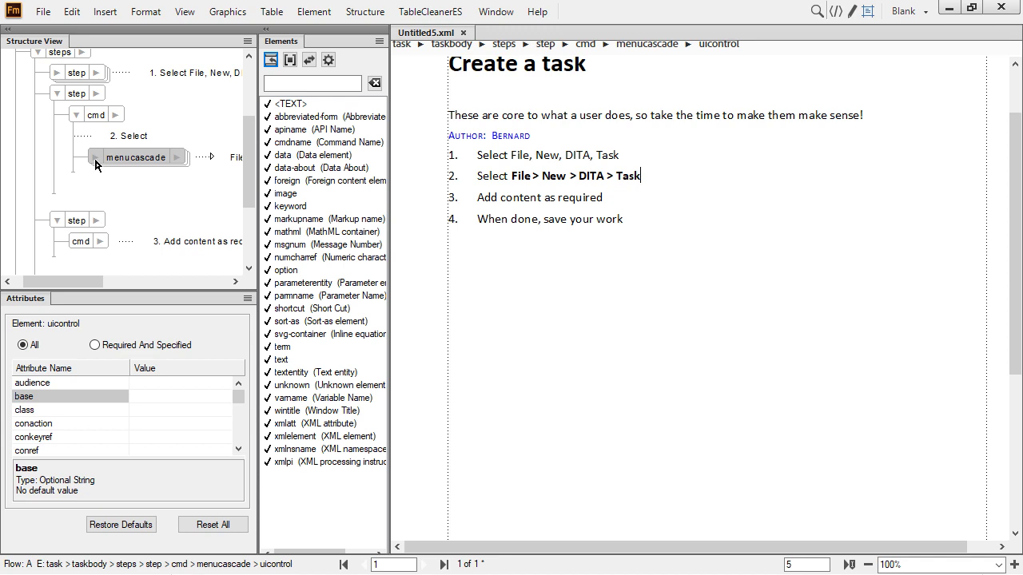
{"action": "left_click", "coordinate": [57, 94]}
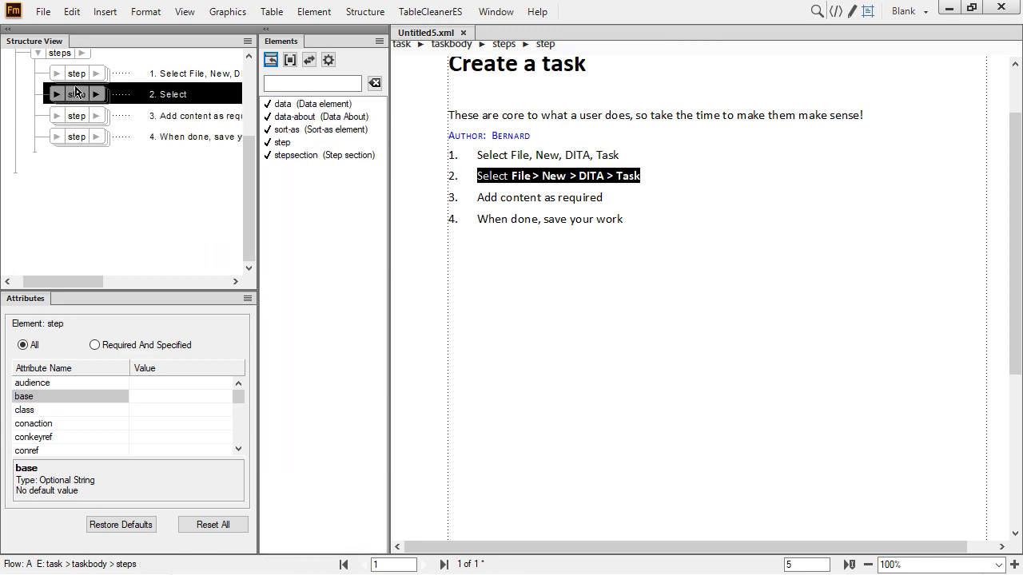
{"action": "left_click", "coordinate": [79, 77]}
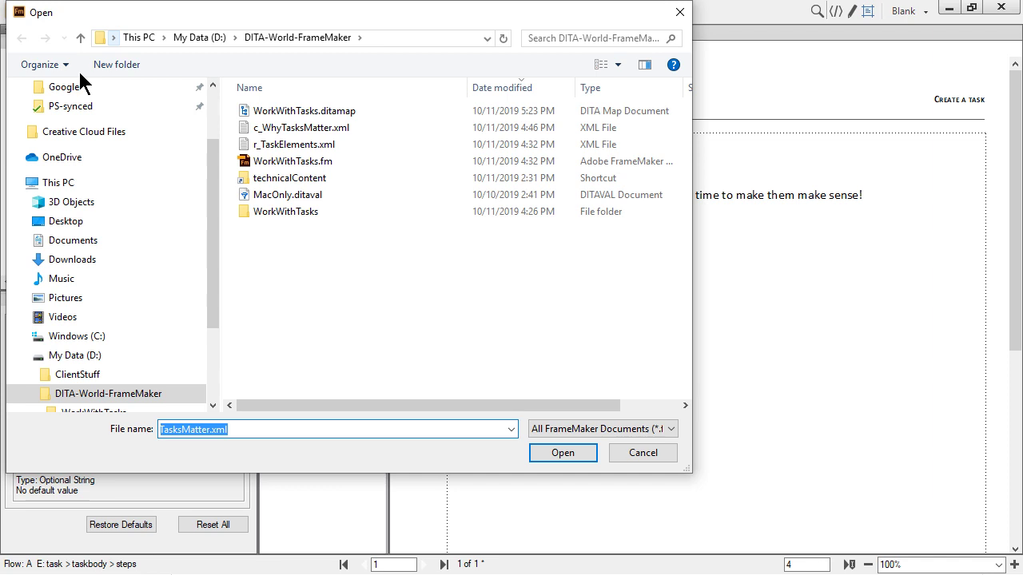
Step: Open c_WhyTasksMatter.xml from the DITA-World-FrameMaker folder and select the Apple list item followed by the Windows list item
{"action": "double_click", "coordinate": [313, 128]}
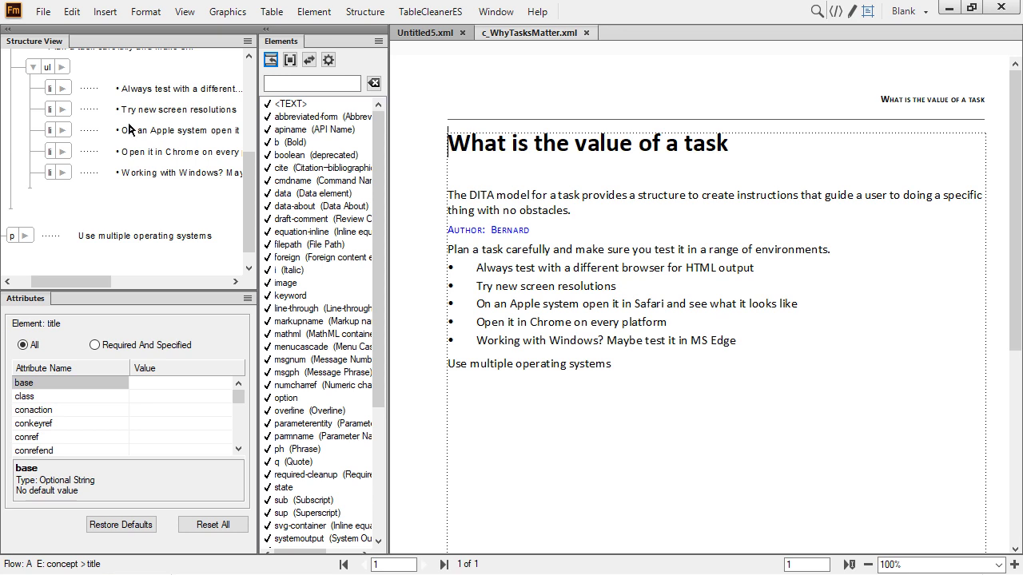
{"action": "left_click", "coordinate": [51, 133]}
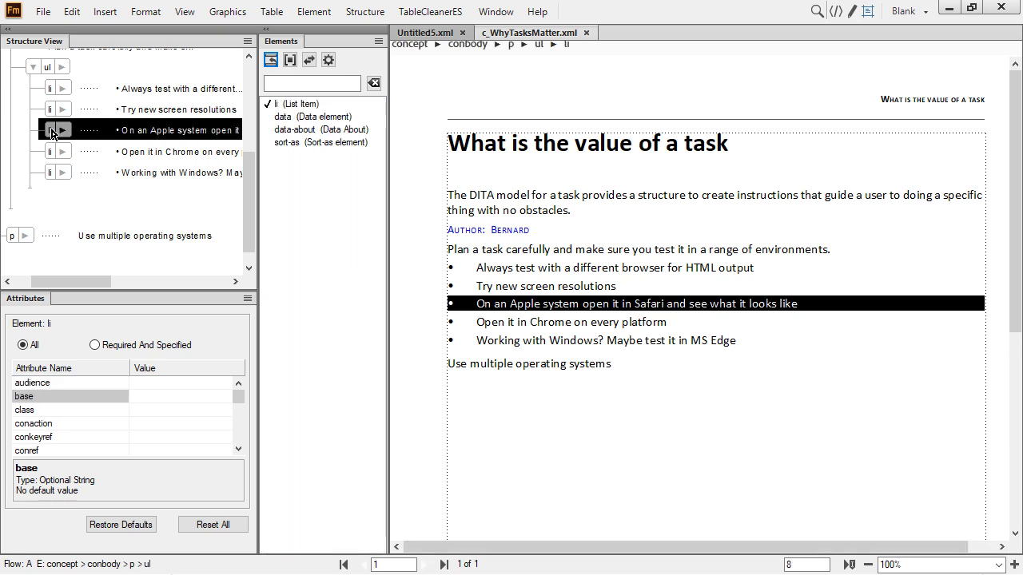
{"action": "left_click", "coordinate": [50, 174]}
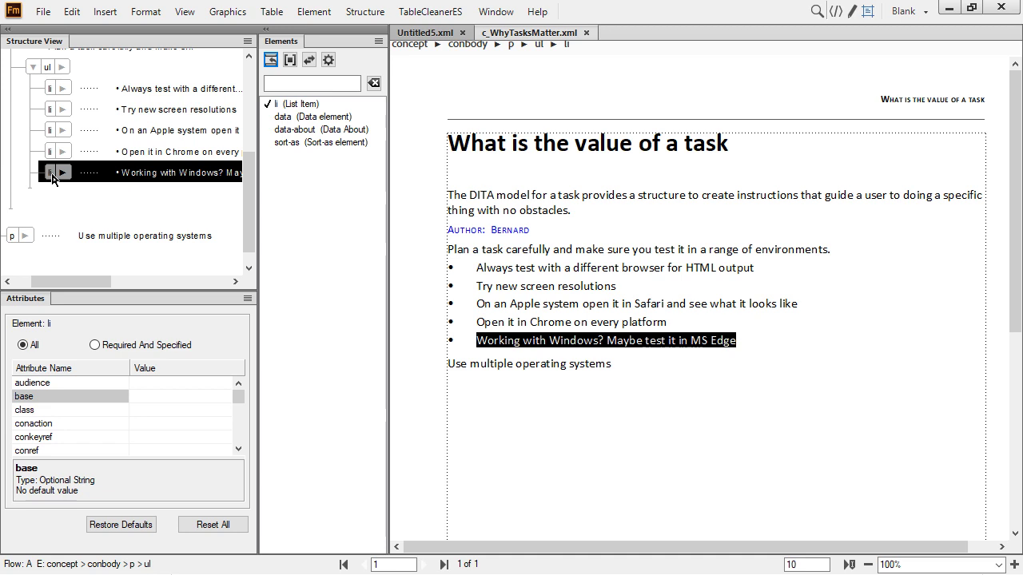
Step: Examine the attributes of the Apple and Windows list items in the structure tree, including the Apple item's full attribute list
{"action": "left_click", "coordinate": [64, 173]}
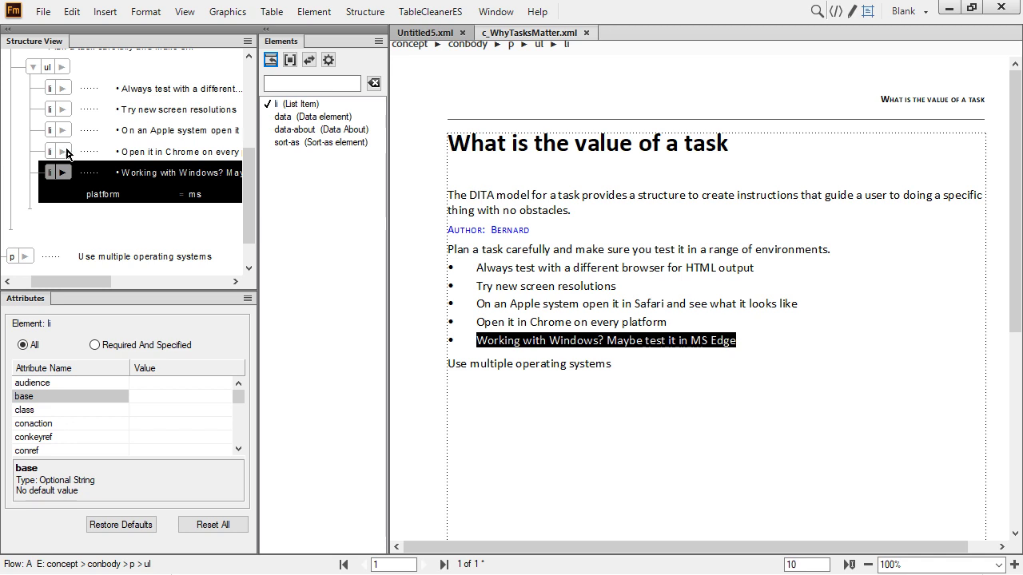
{"action": "left_click", "coordinate": [64, 131]}
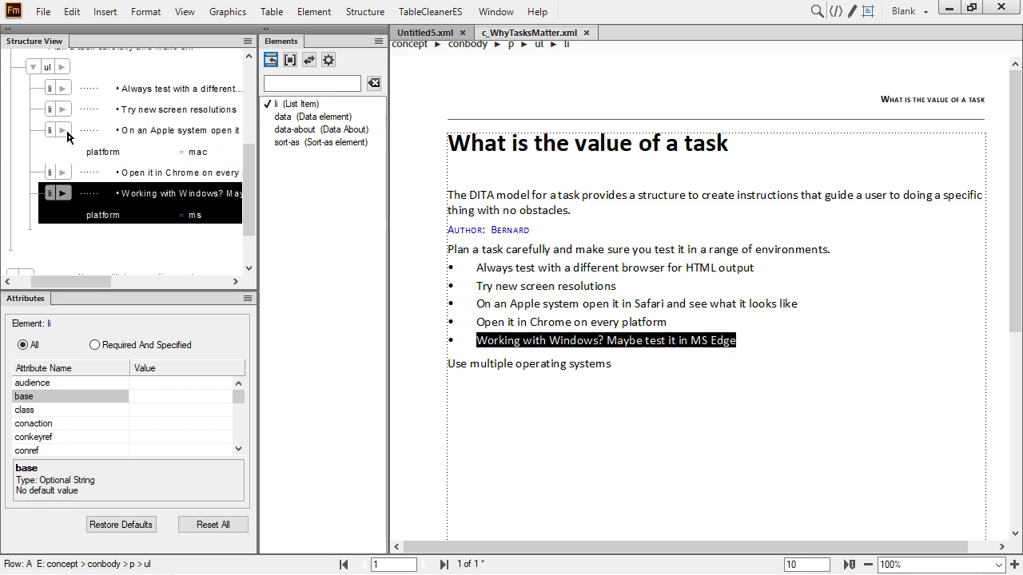
{"action": "left_click", "coordinate": [64, 131]}
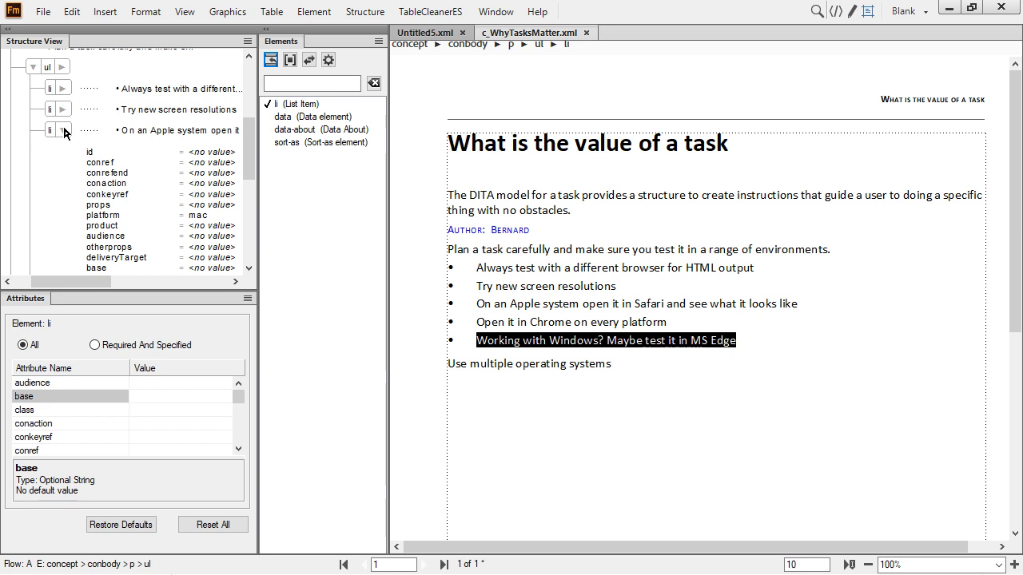
{"action": "left_click", "coordinate": [63, 130]}
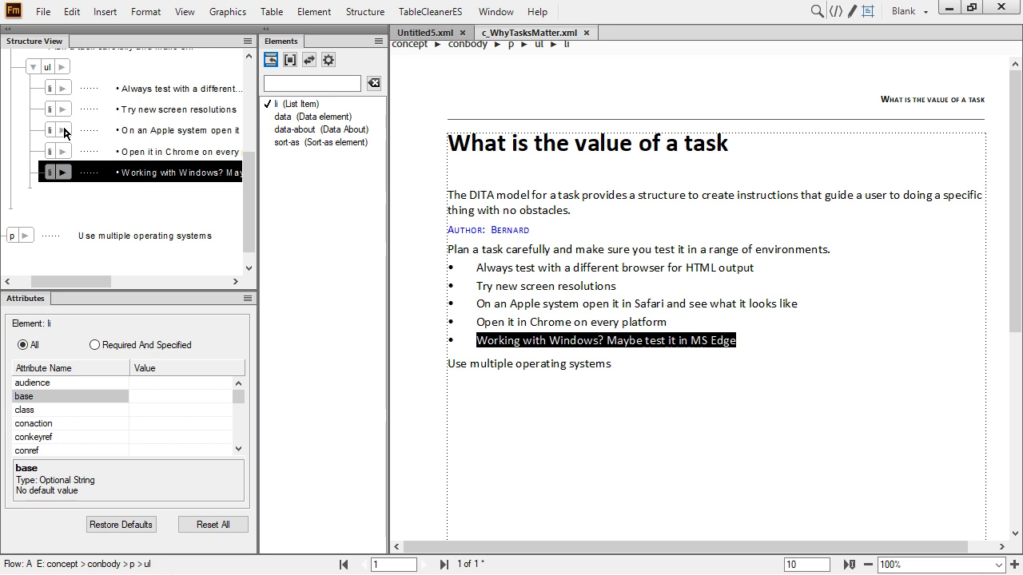
{"action": "left_click", "coordinate": [62, 172]}
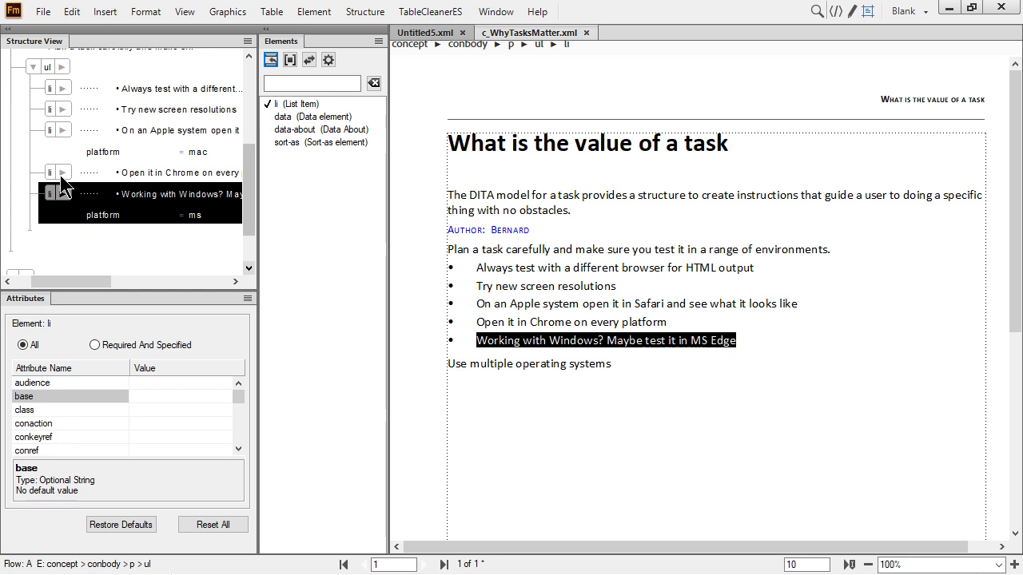
Step: Move the "Use multiple operating systems" paragraph to the end of the bulleted list and change it to an li element
{"action": "left_click", "coordinate": [247, 254]}
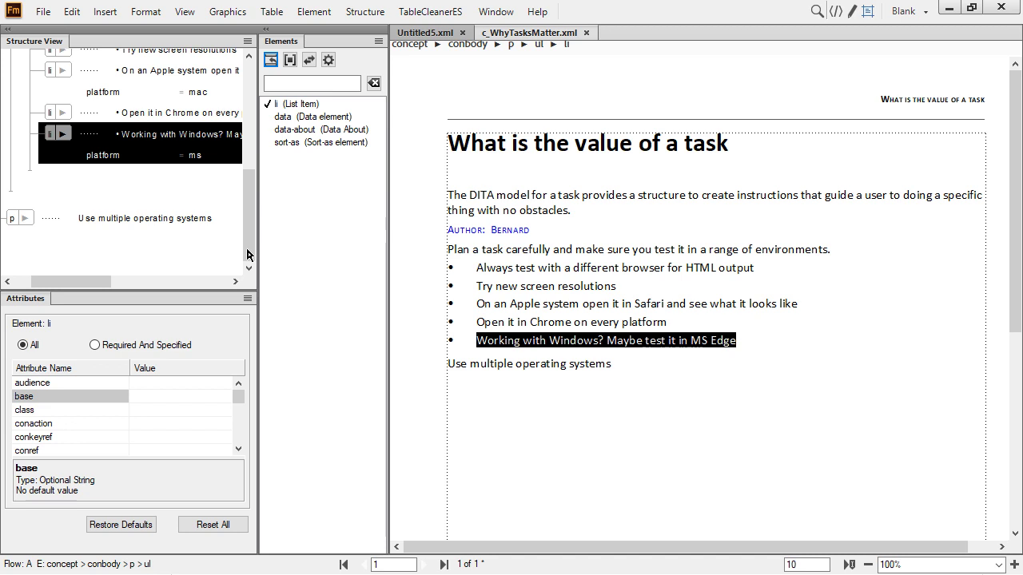
{"action": "left_click", "coordinate": [24, 214]}
{"action": "left_click_drag", "start_coordinate": [24, 214], "coordinate": [102, 177]}
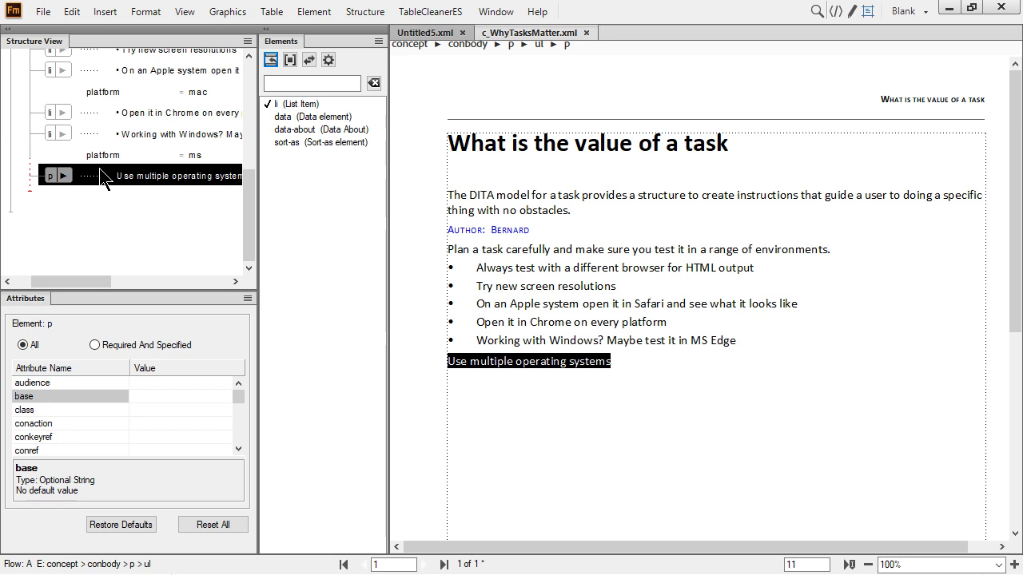
{"action": "left_click", "coordinate": [297, 104]}
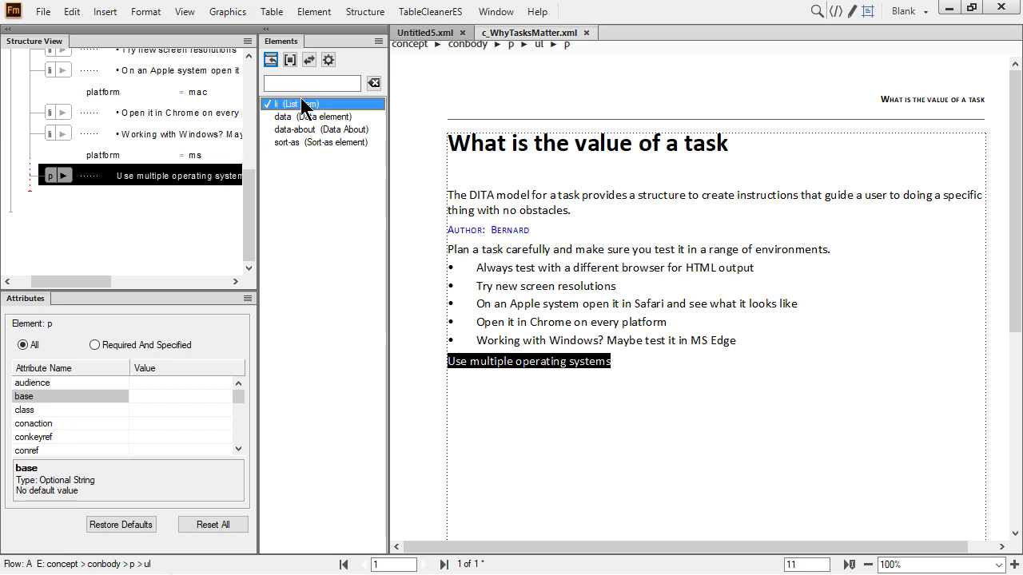
{"action": "left_click", "coordinate": [310, 60]}
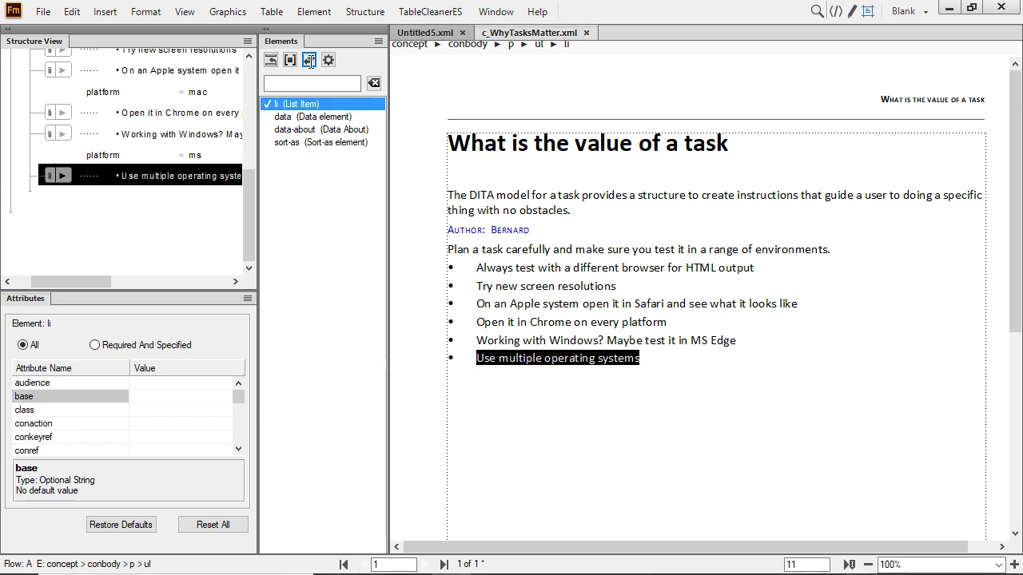